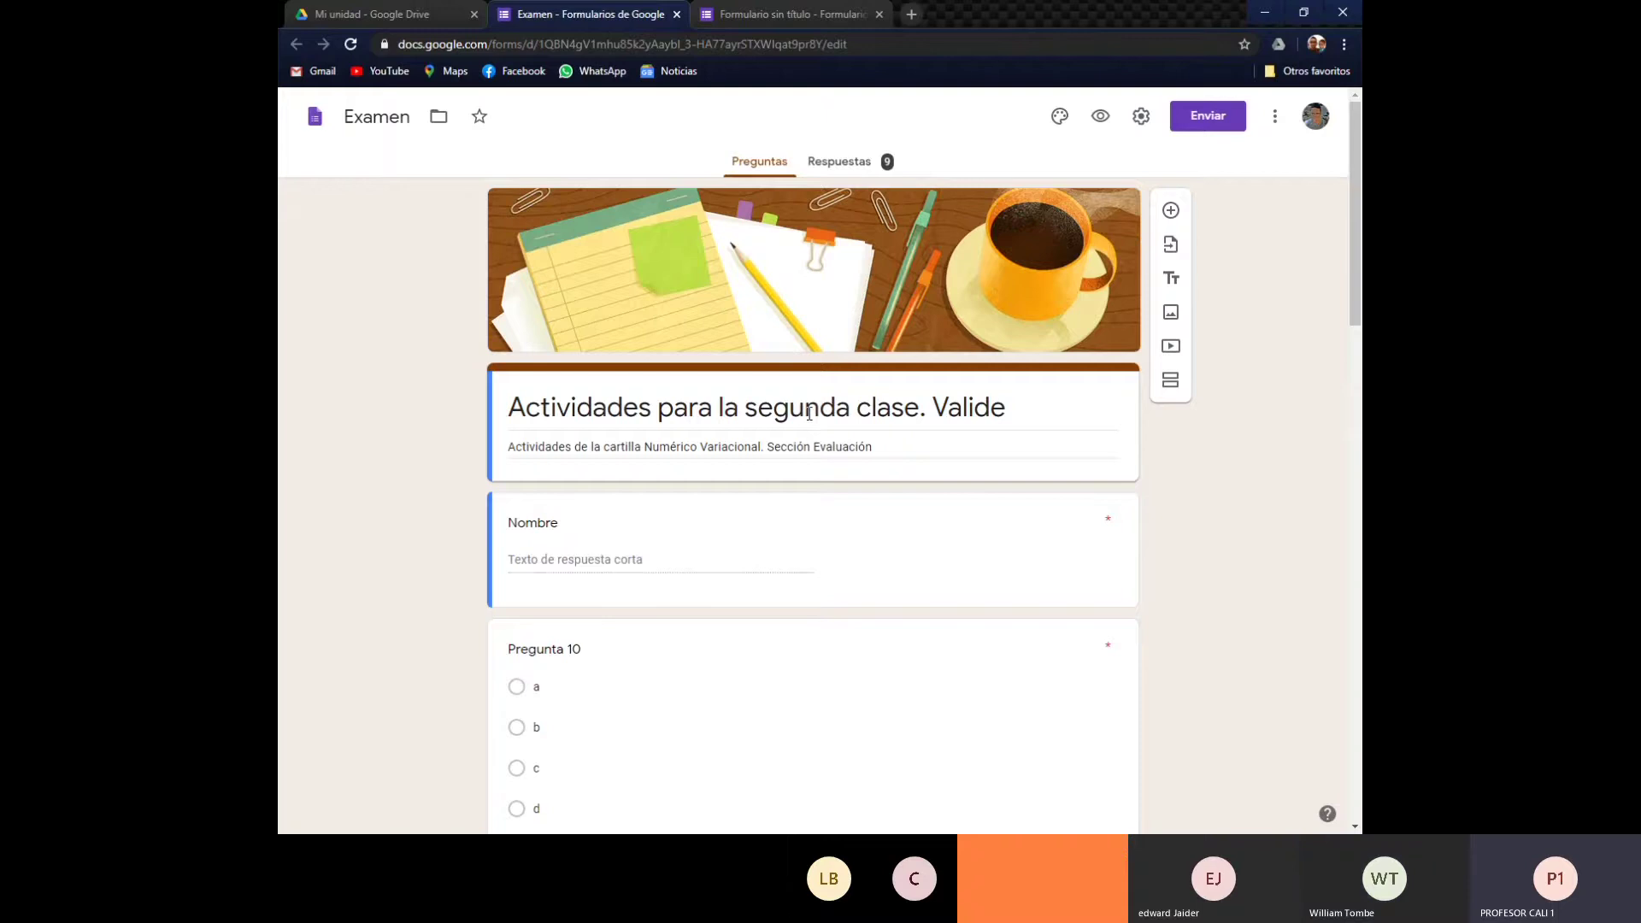
# Open Pregunta 10 of the Examen form for editing to show its answer options.
pyautogui.scroll(-2, 812, 414)
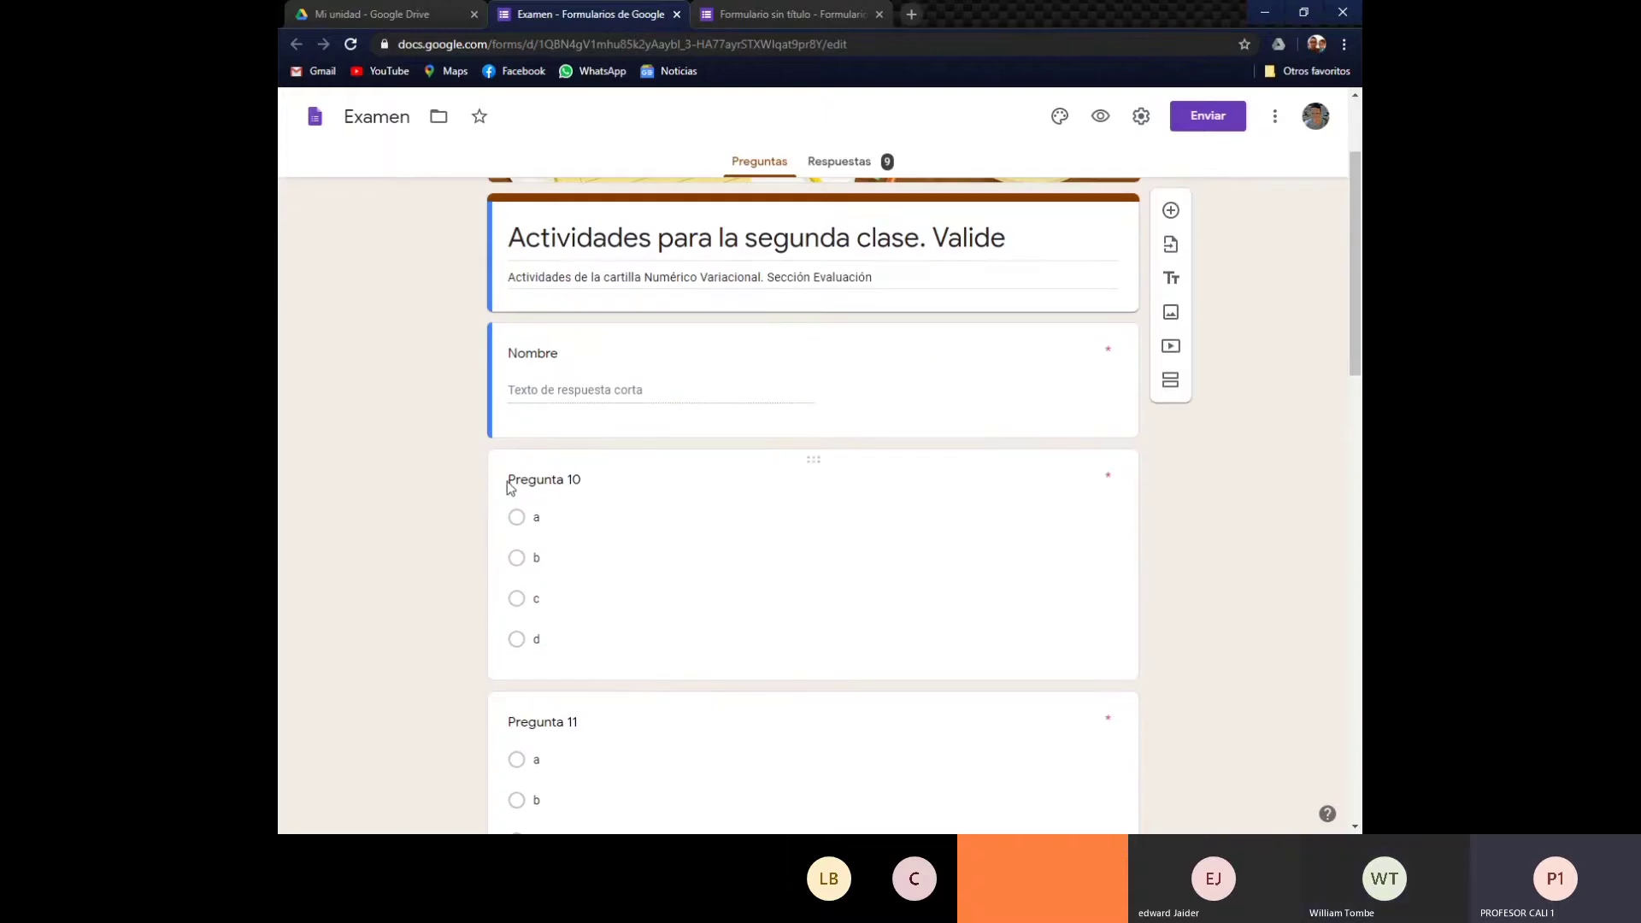
pyautogui.click(571, 481)
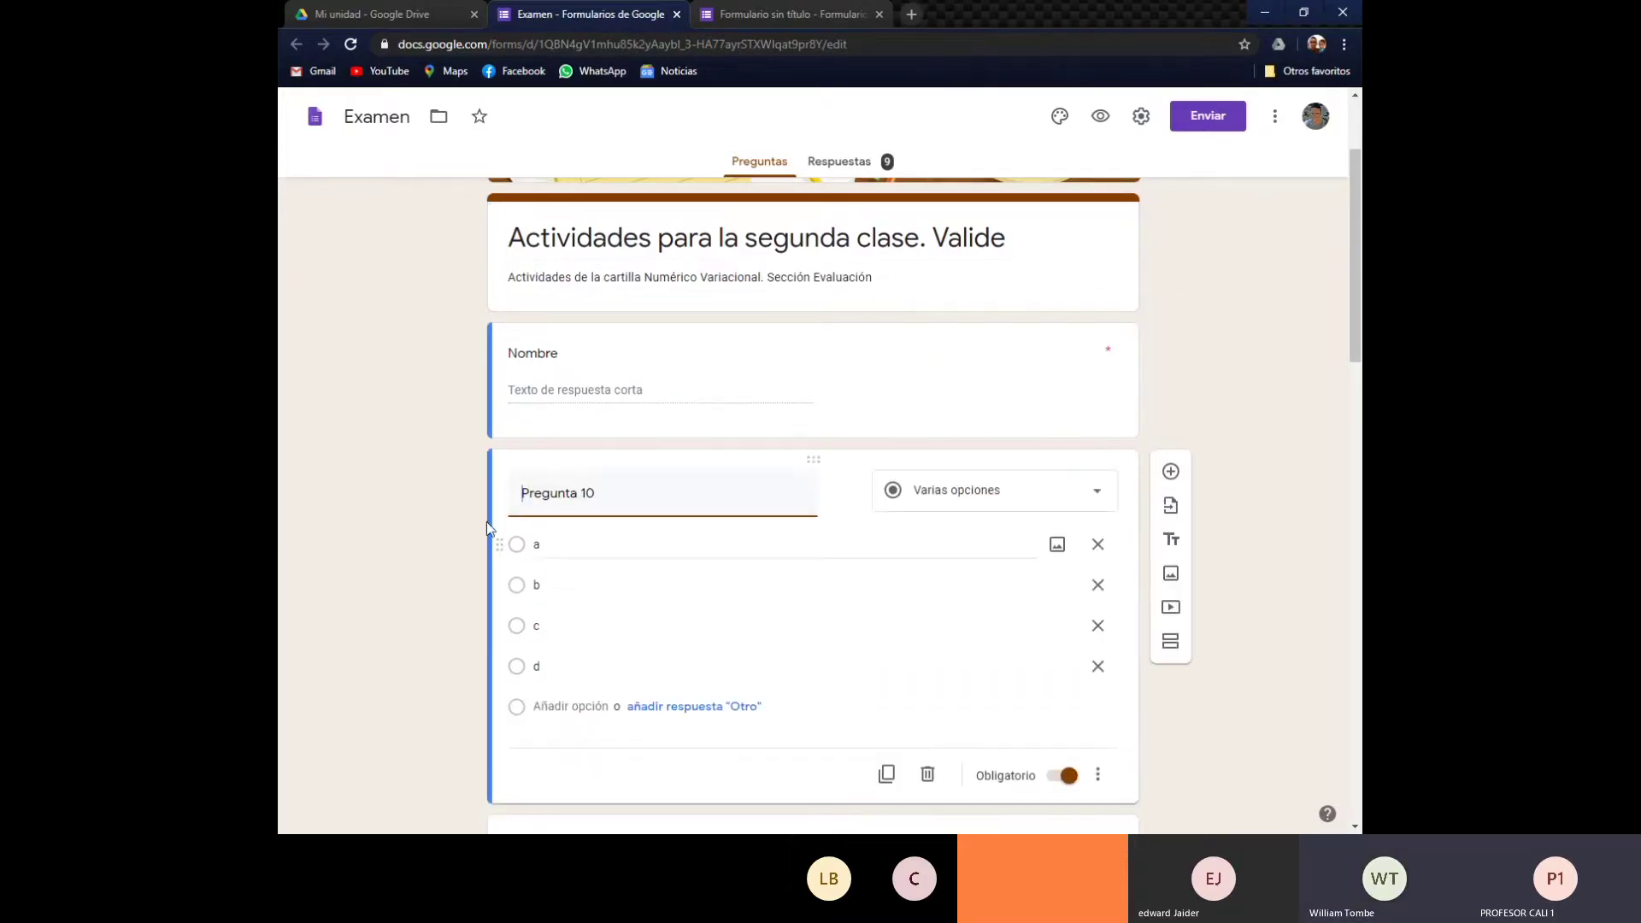
pyautogui.click(393, 513)
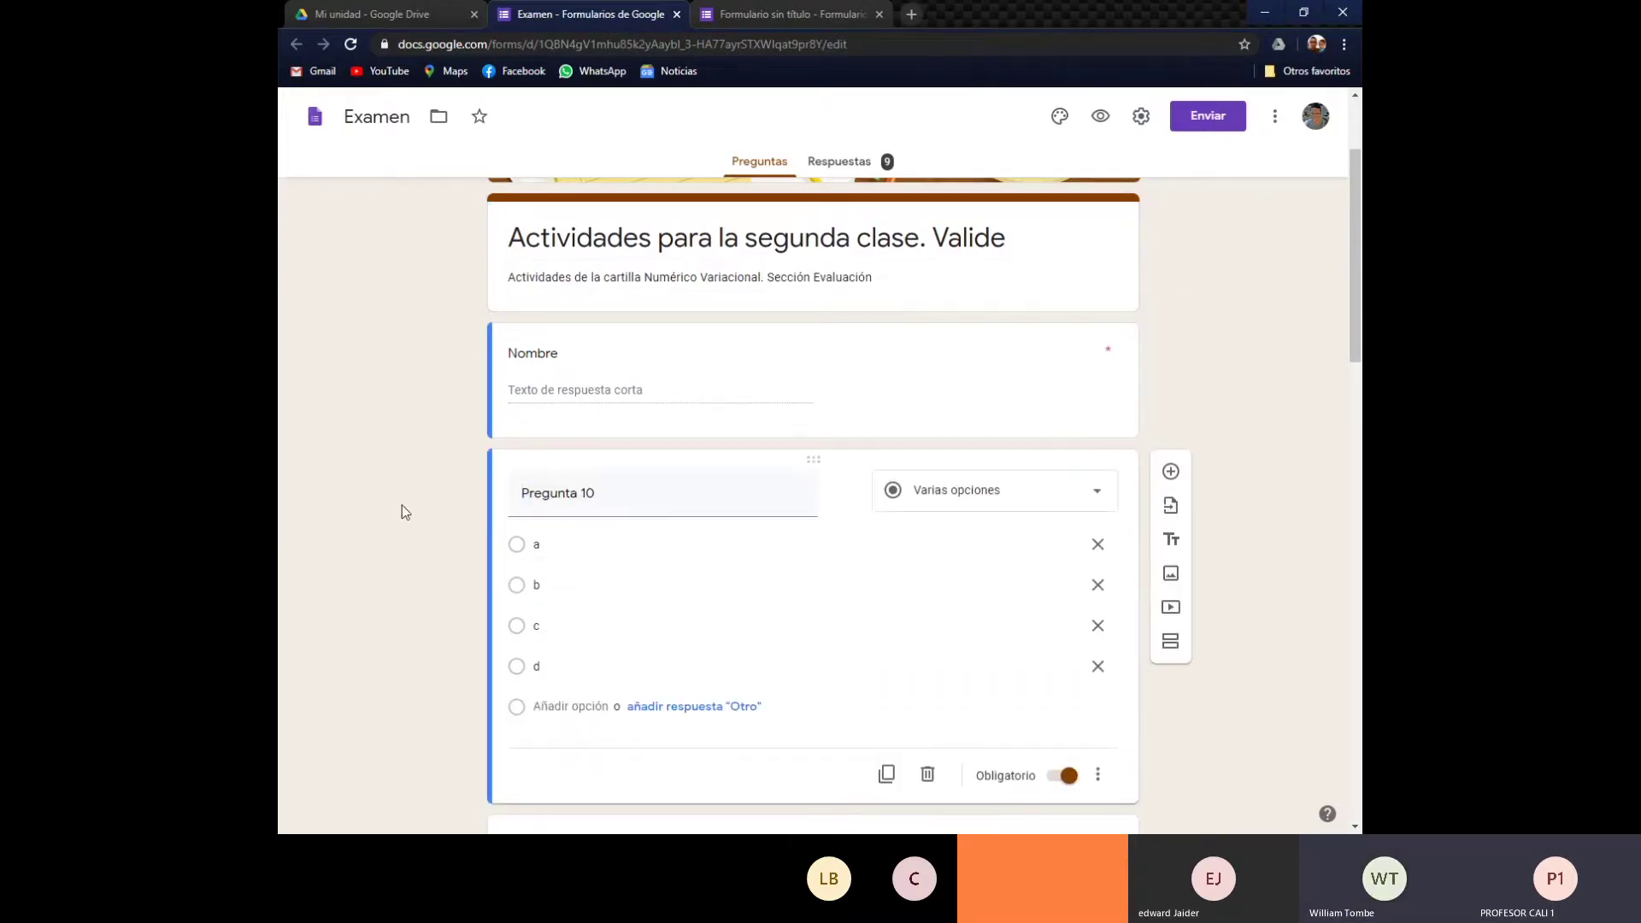
# Preview the form as a respondent sees it and compare the order of the answer options with the editor.
pyautogui.click(1103, 118)
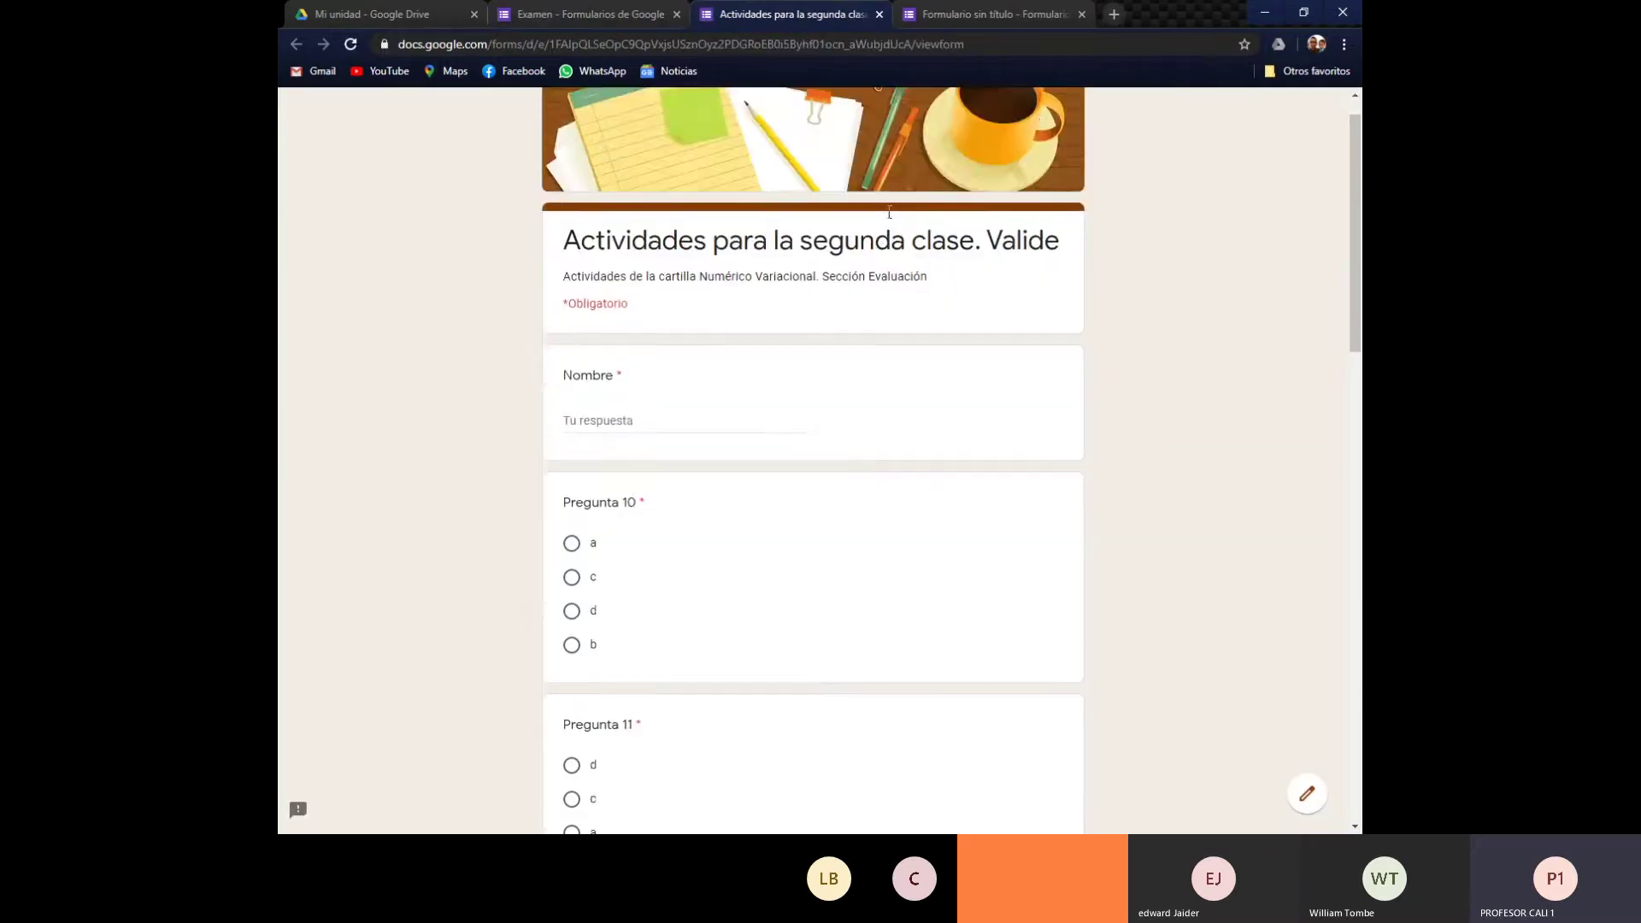
pyautogui.scroll(-3, 889, 211)
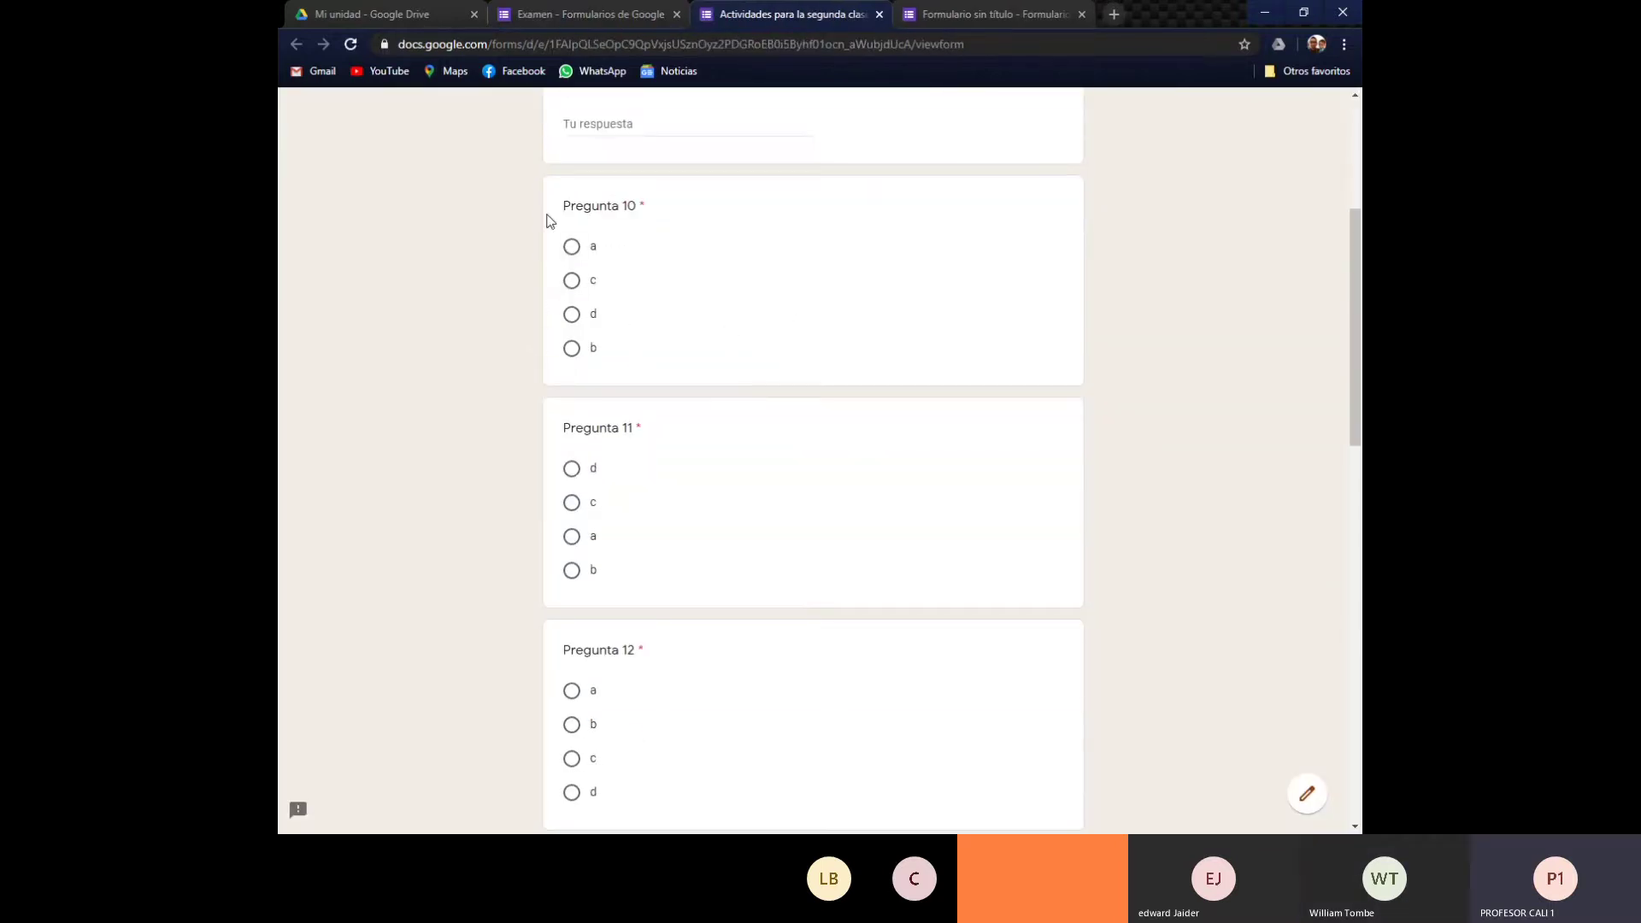
pyautogui.scroll(3, 668, 320)
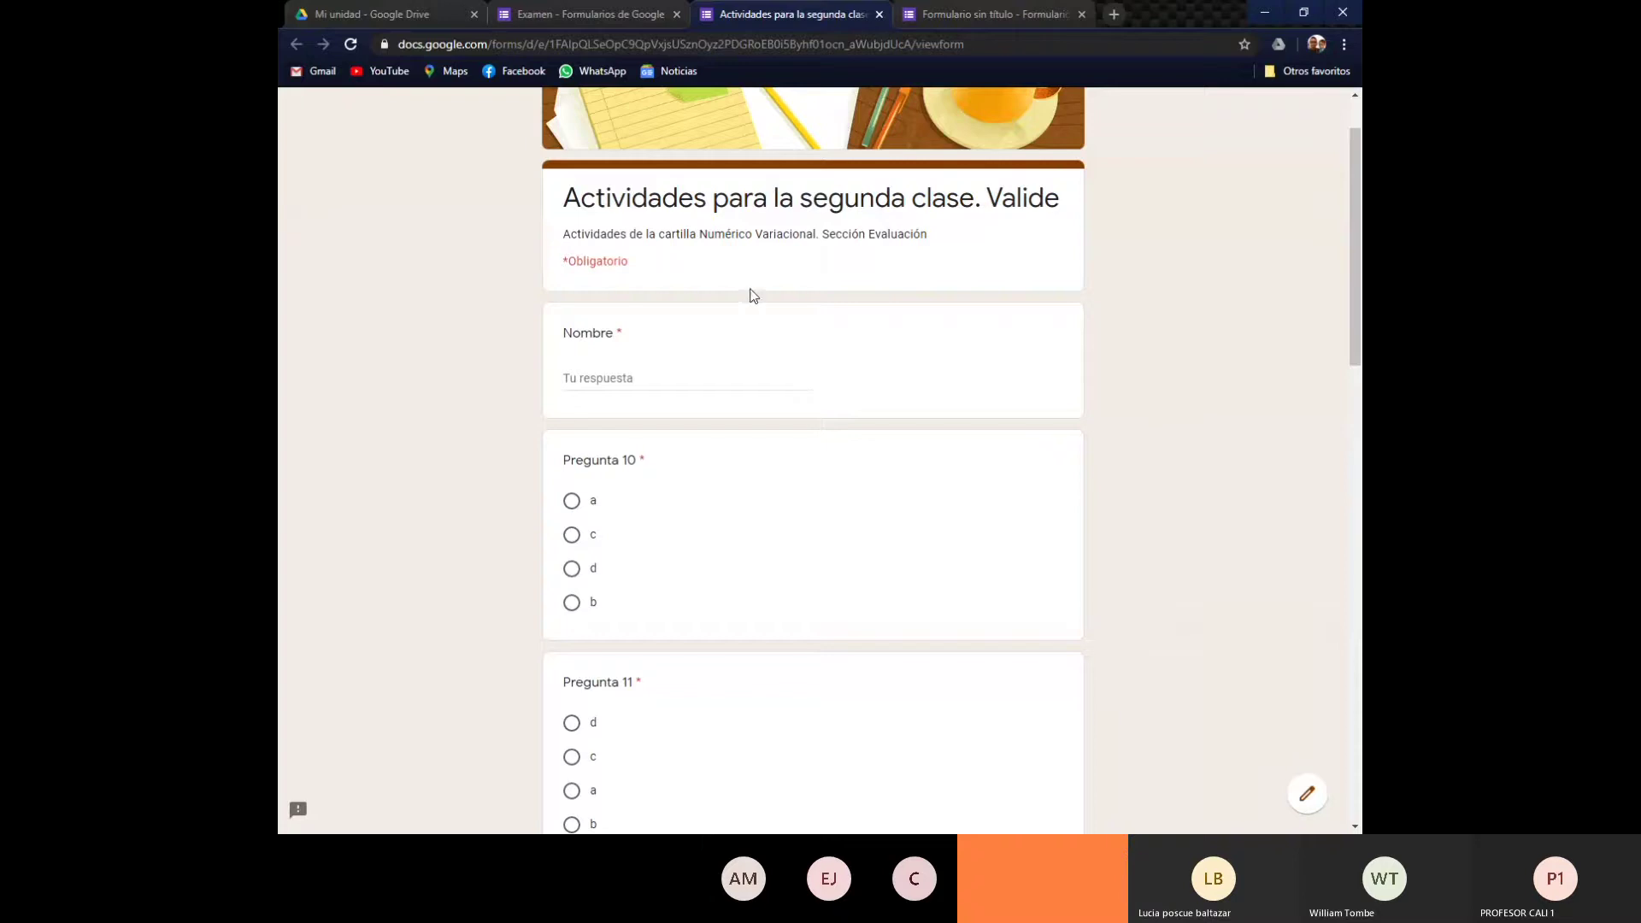
pyautogui.click(665, 18)
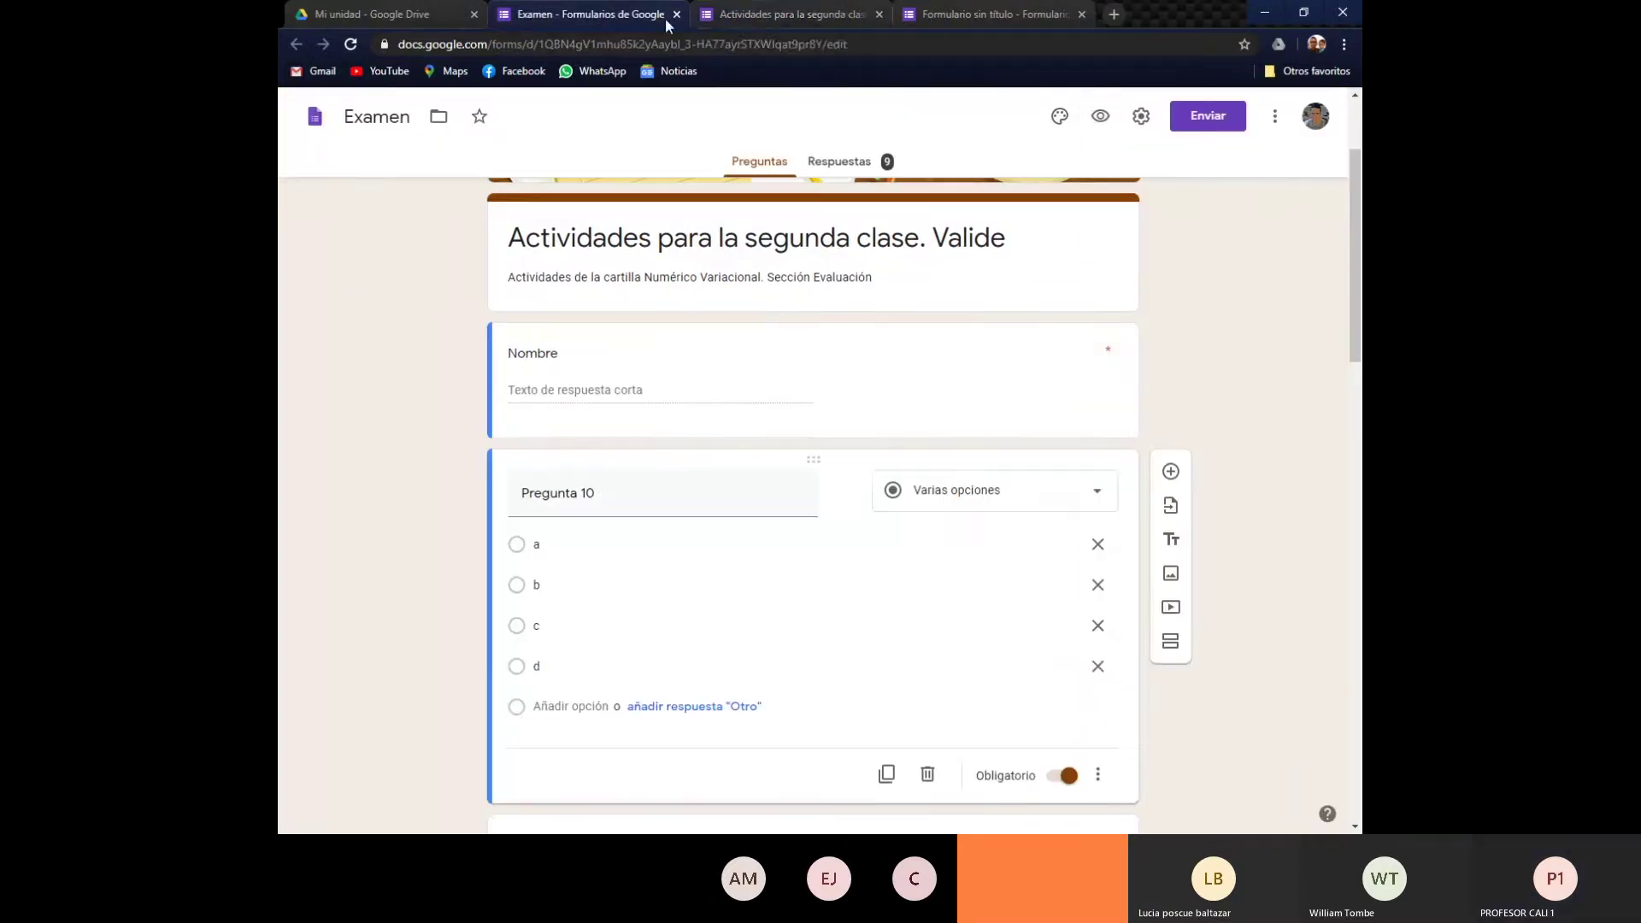
pyautogui.click(763, 14)
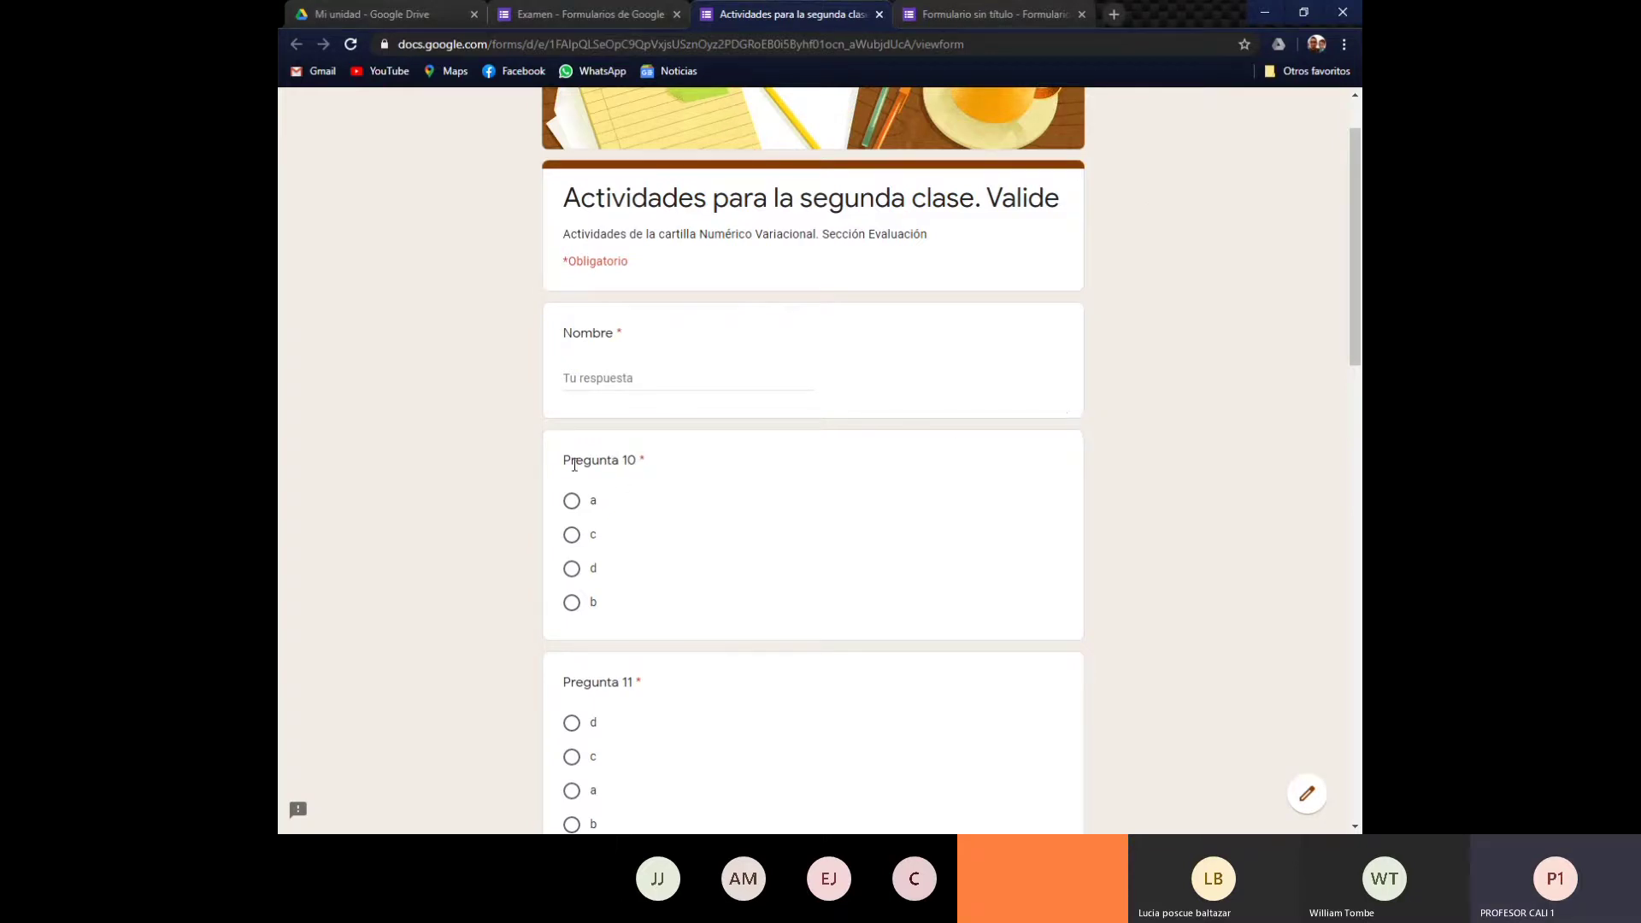
# In the form preview, answer Pregunta 10 with c, Pregunta 11 with d and Pregunta 12 with b.
pyautogui.moveTo(565, 464); pyautogui.dragTo(643, 463)
pyautogui.click(572, 534)
pyautogui.scroll(-1, 733, 527)
pyautogui.scroll(-2, 734, 526)
pyautogui.click(572, 469)
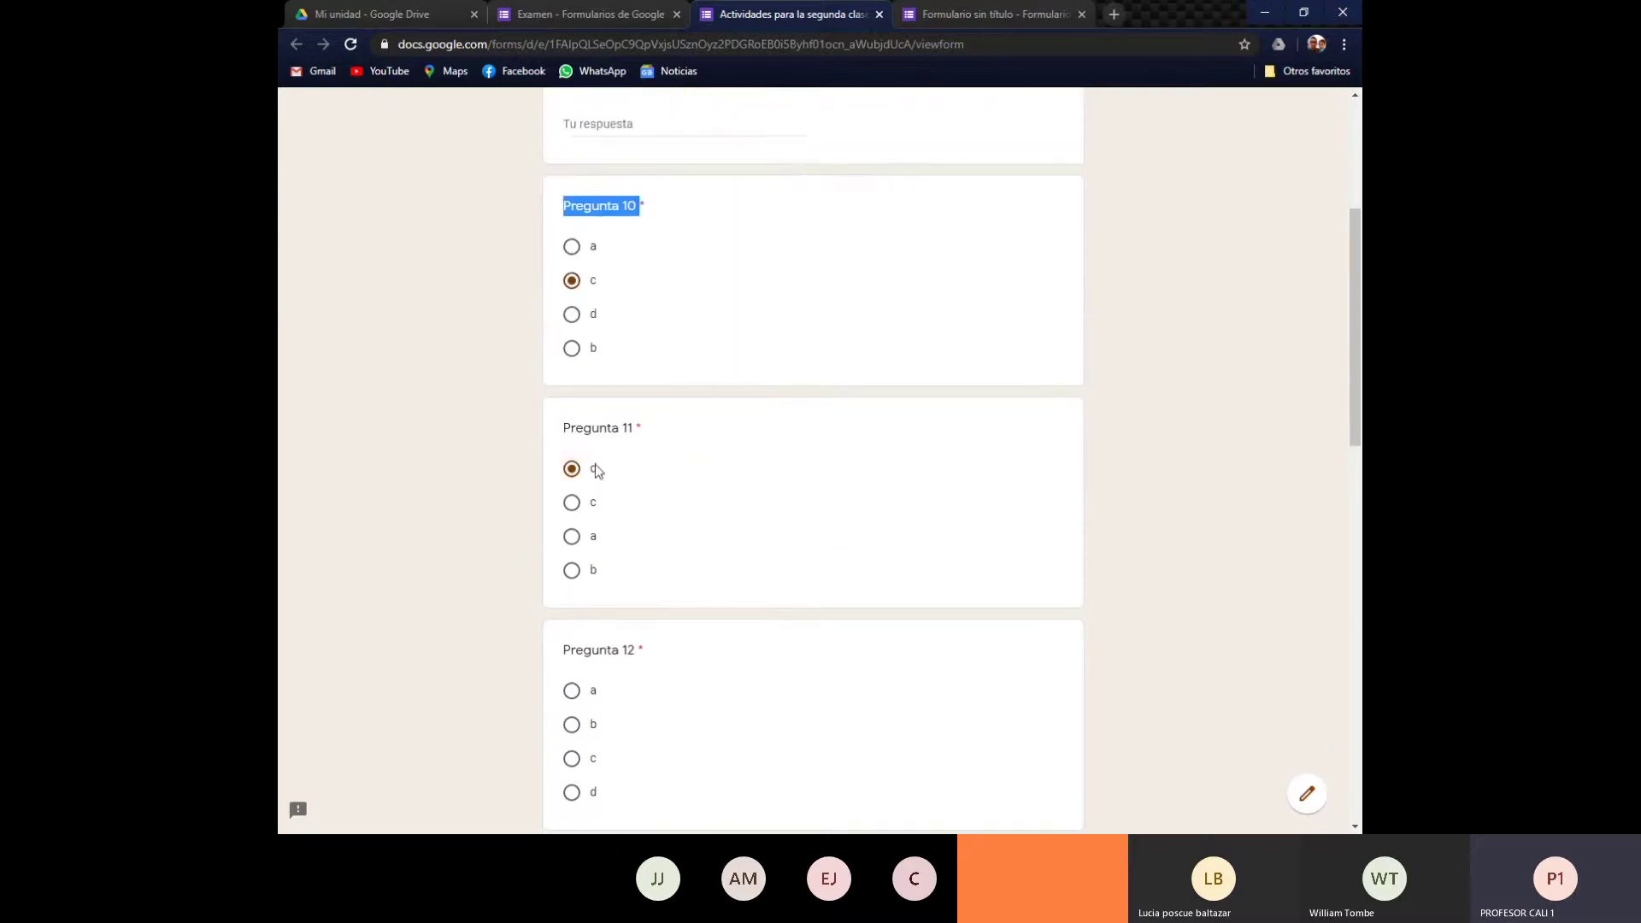
pyautogui.scroll(-3, 649, 487)
pyautogui.click(572, 468)
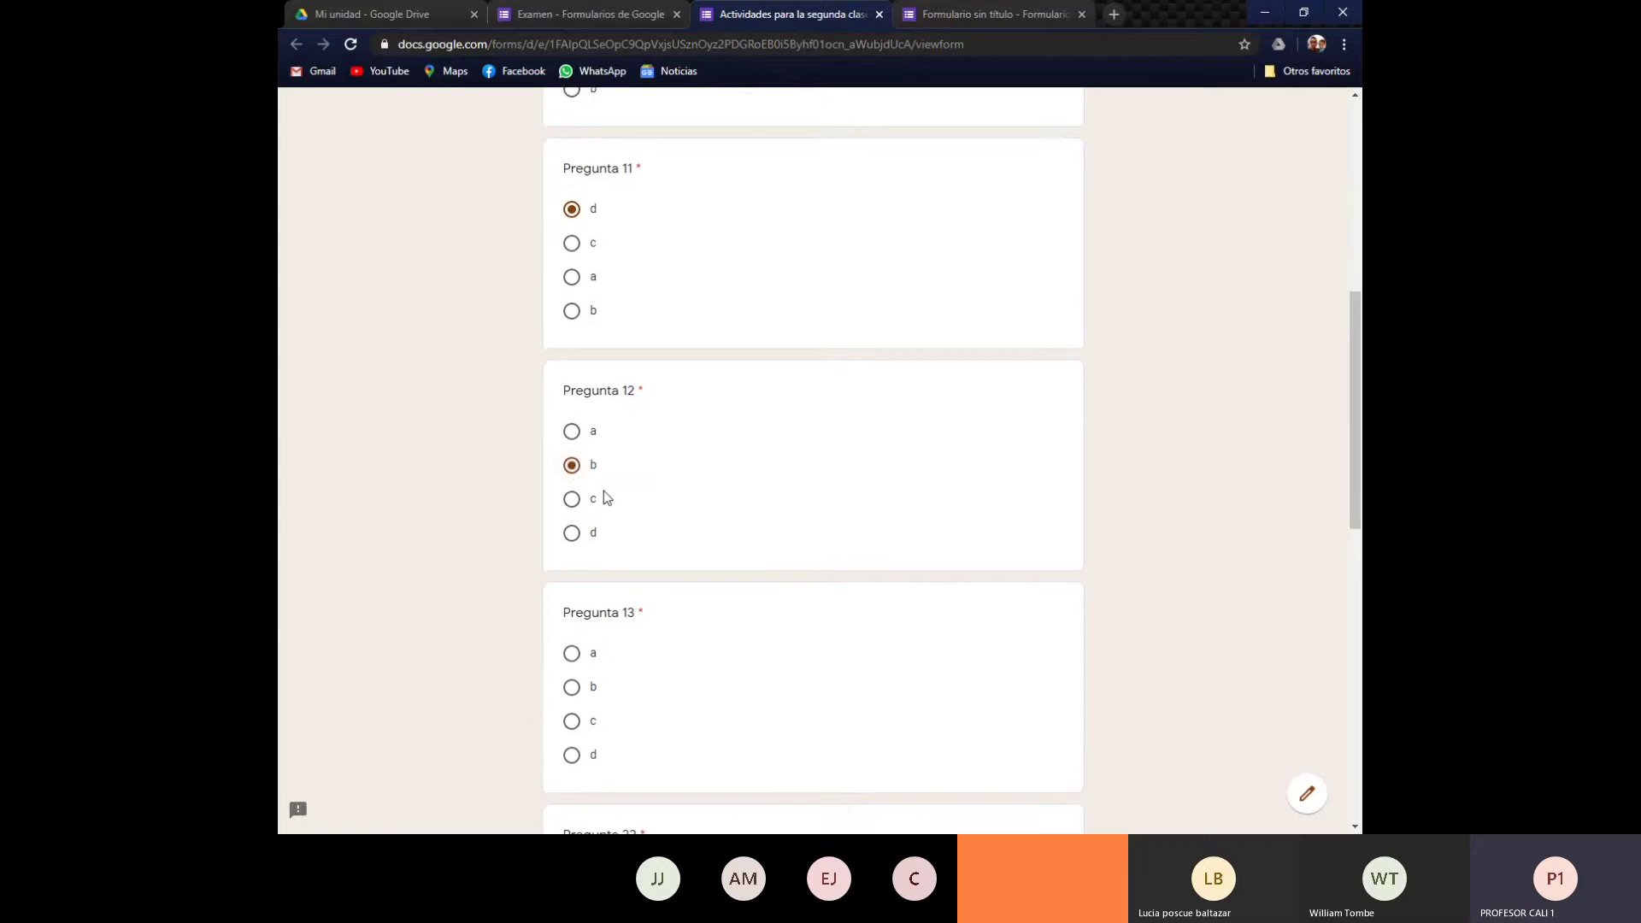
# Answer Pregunta 13 with c, choose an option for Pregunta 22, and go to the submission control at the form's end.
pyautogui.scroll(-3, 598, 495)
pyautogui.click(573, 472)
pyautogui.scroll(-3, 579, 492)
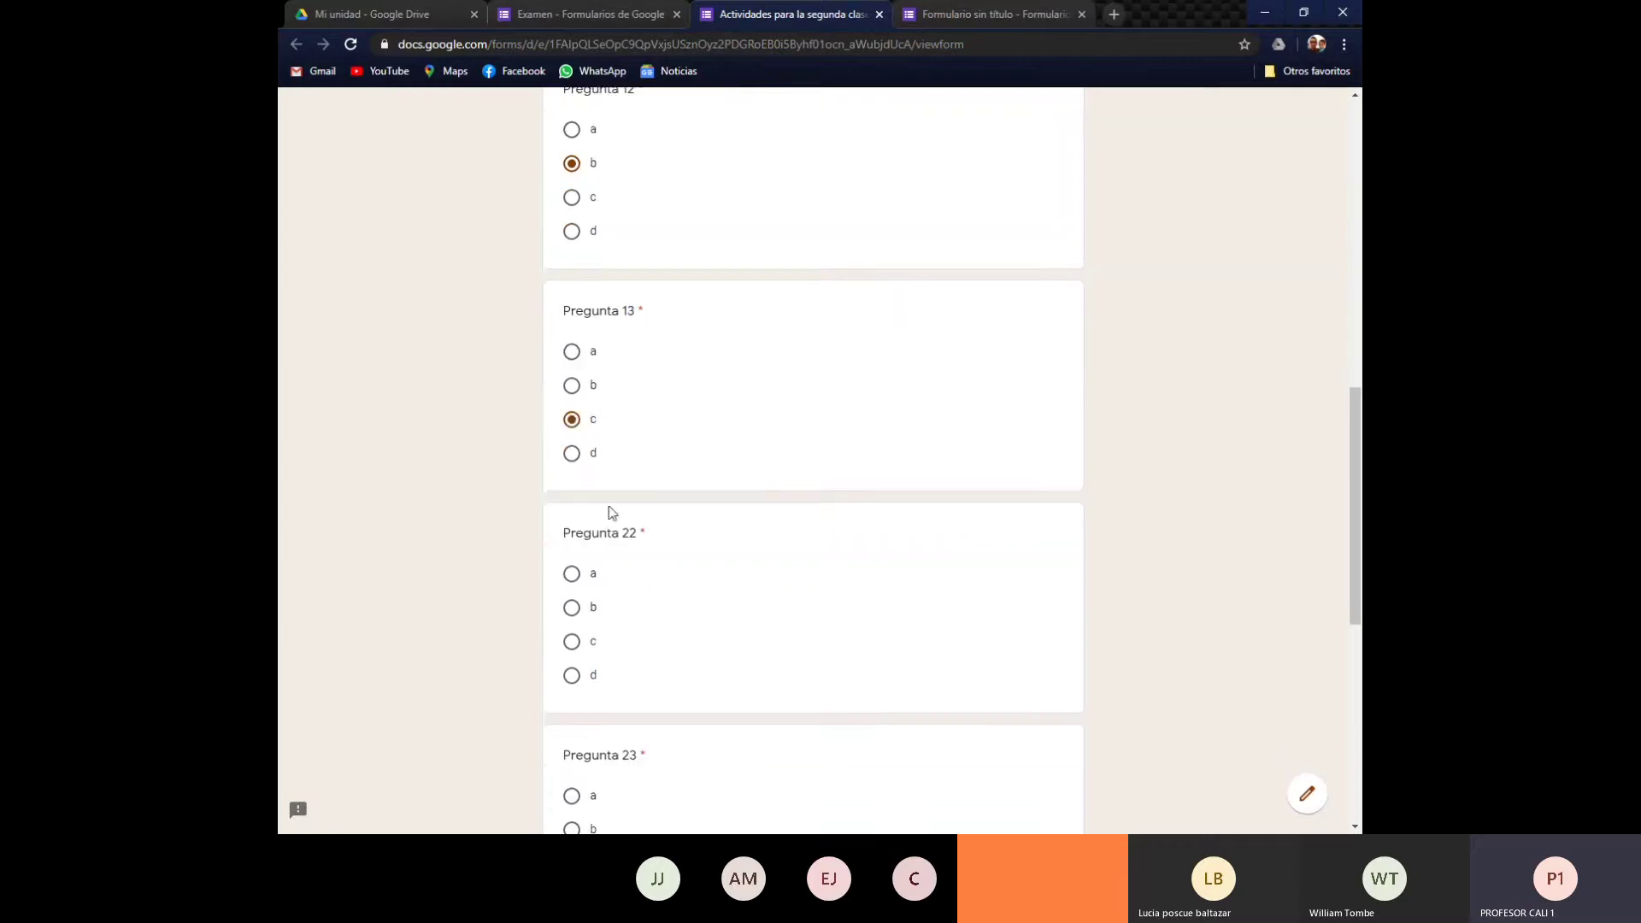
pyautogui.click(572, 473)
pyautogui.scroll(-5, 590, 478)
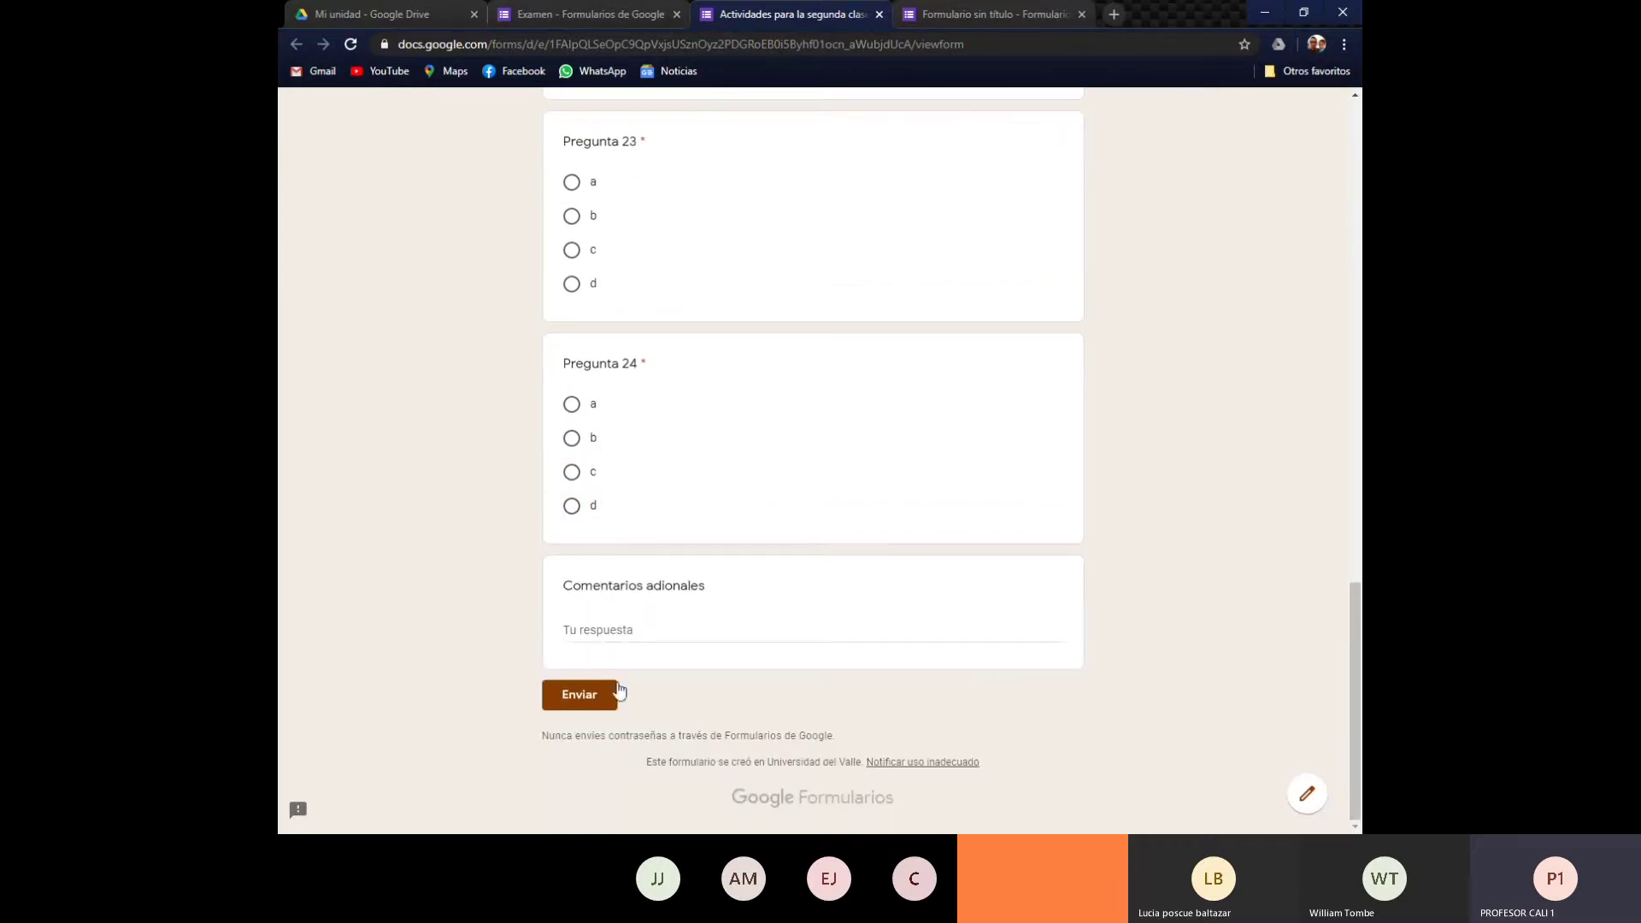
pyautogui.click(590, 702)
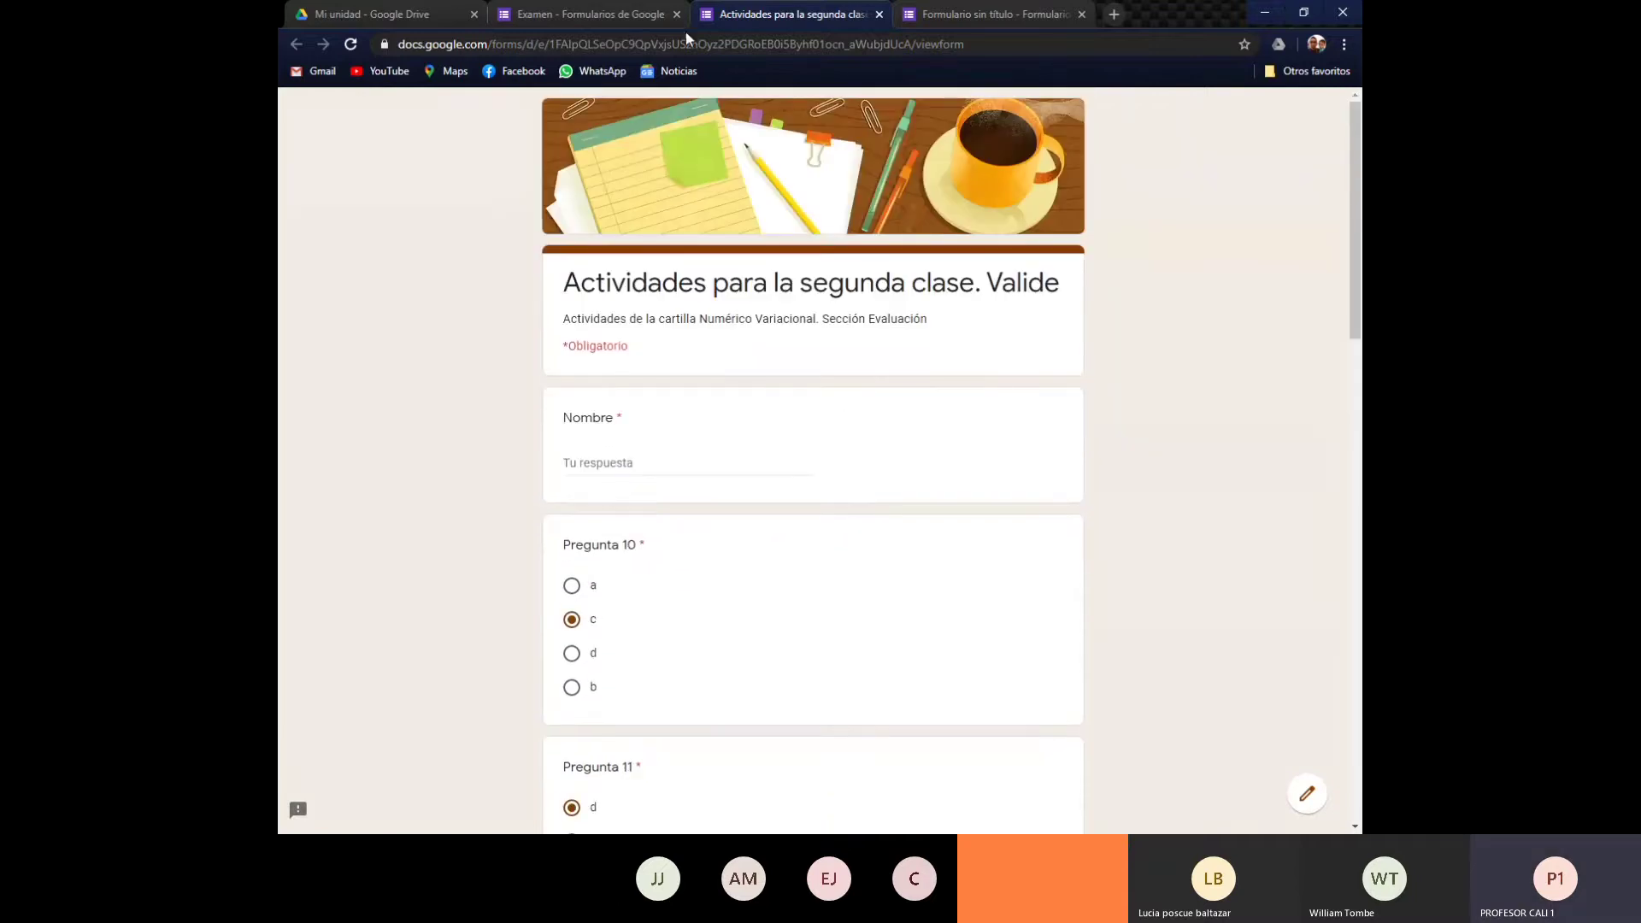
# Return to the Examen editor, view its response summary, and go back to the list of questions.
pyautogui.click(630, 14)
pyautogui.click(834, 161)
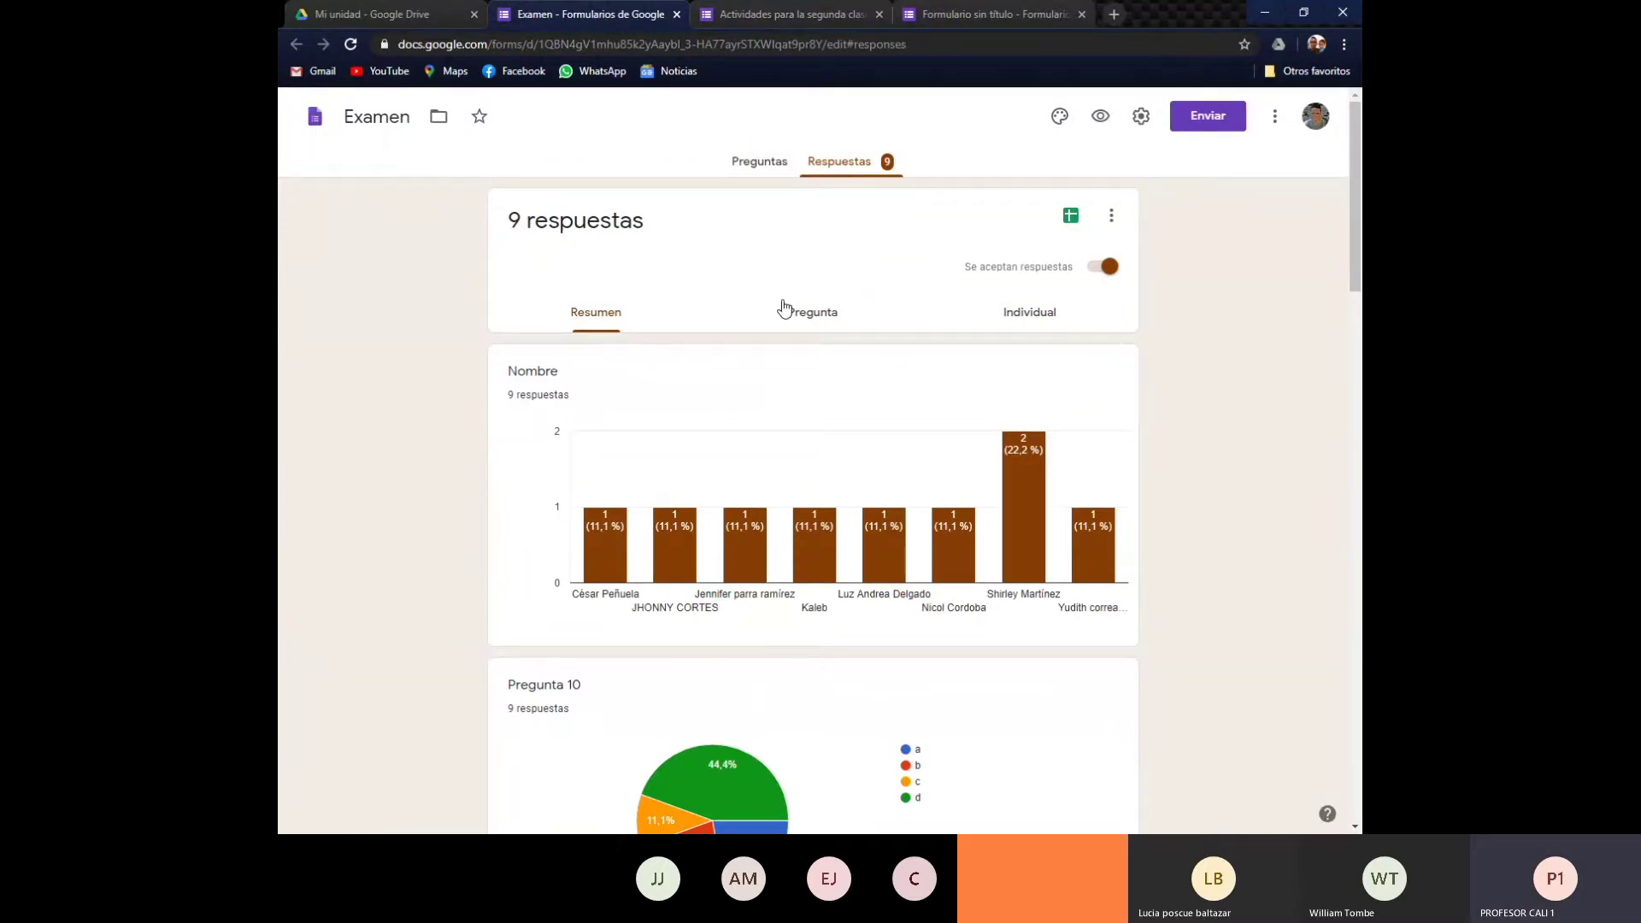
pyautogui.moveTo(1033, 462)
pyautogui.click(786, 166)
pyautogui.scroll(-4, 709, 436)
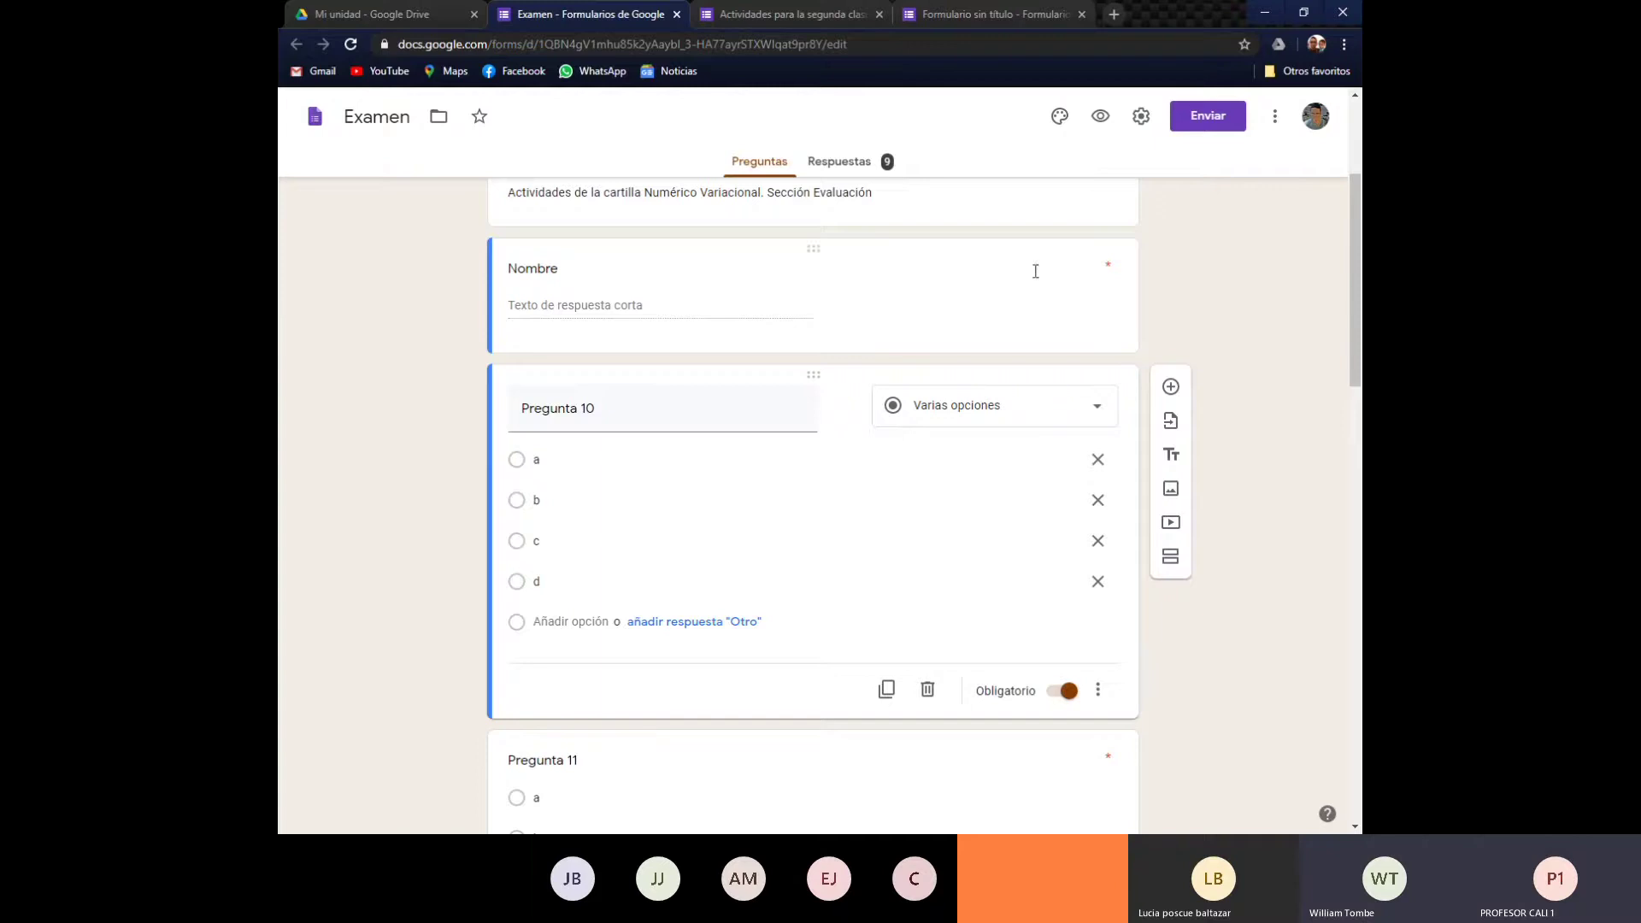
# Examine the response summary charts for Nombre and Pregunta 10.
pyautogui.click(833, 164)
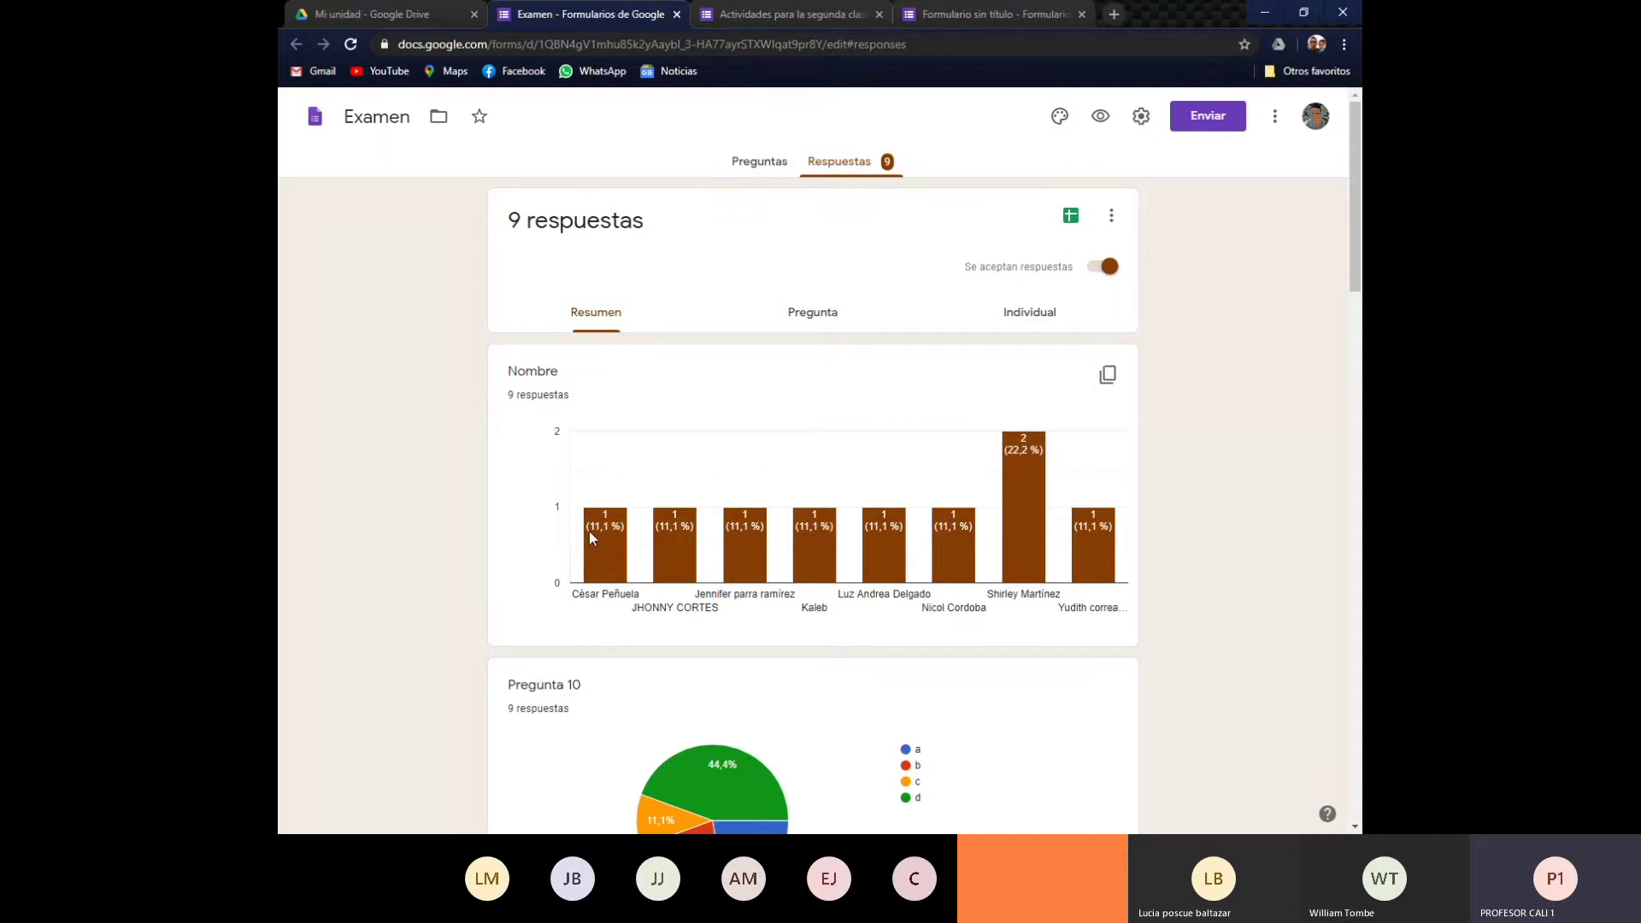
pyautogui.moveTo(602, 563)
pyautogui.scroll(-3, 909, 556)
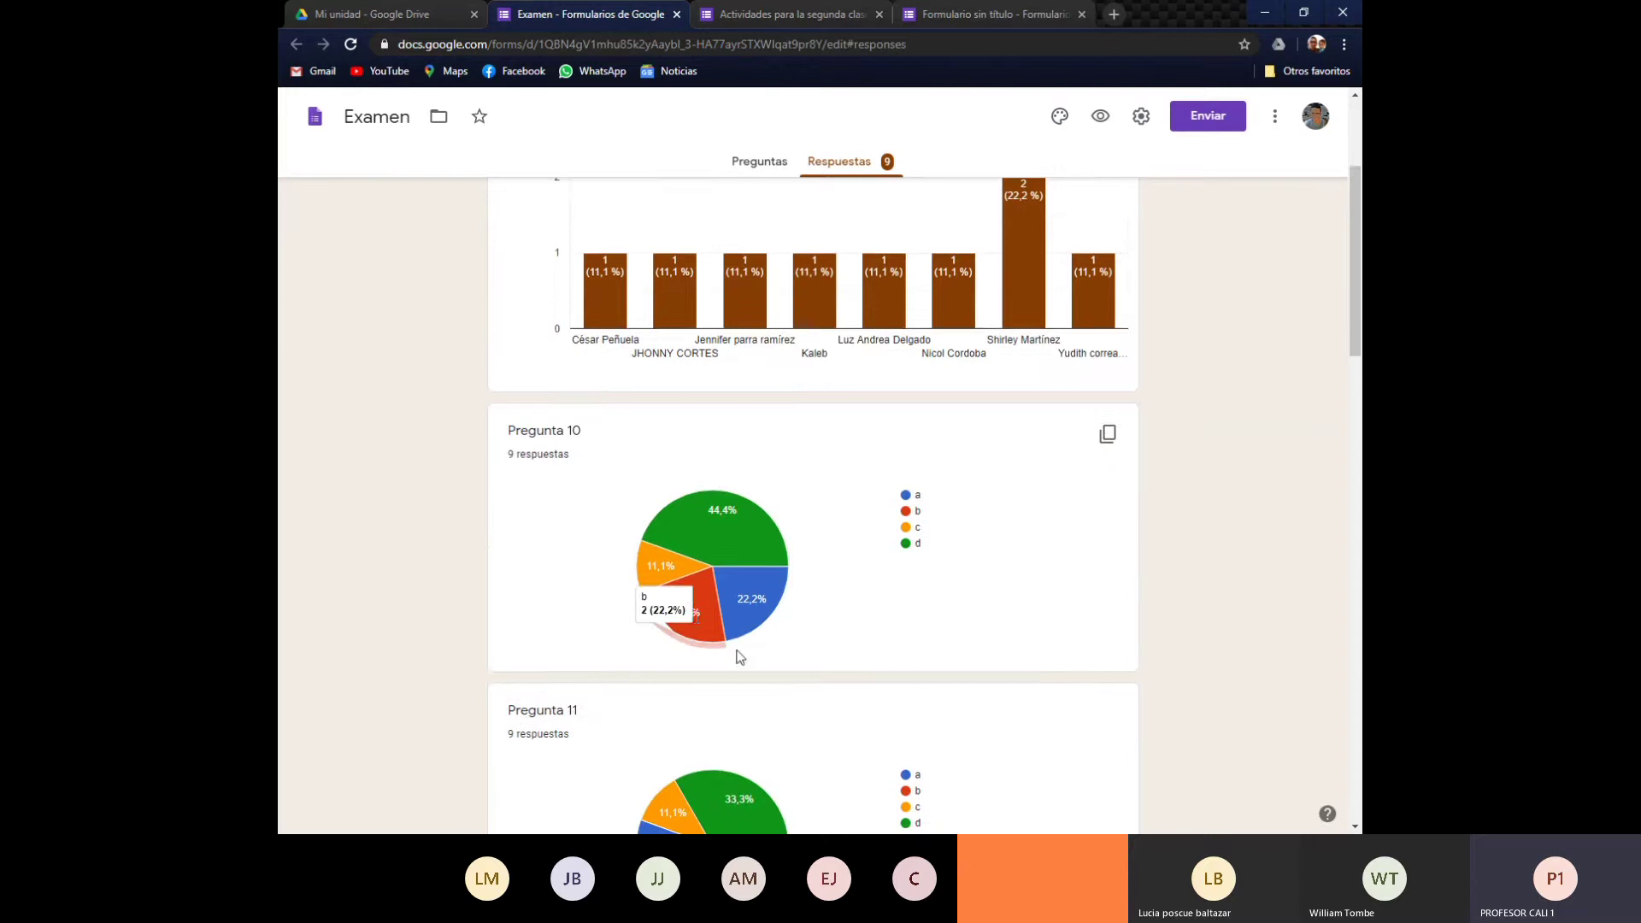
pyautogui.scroll(3, 751, 596)
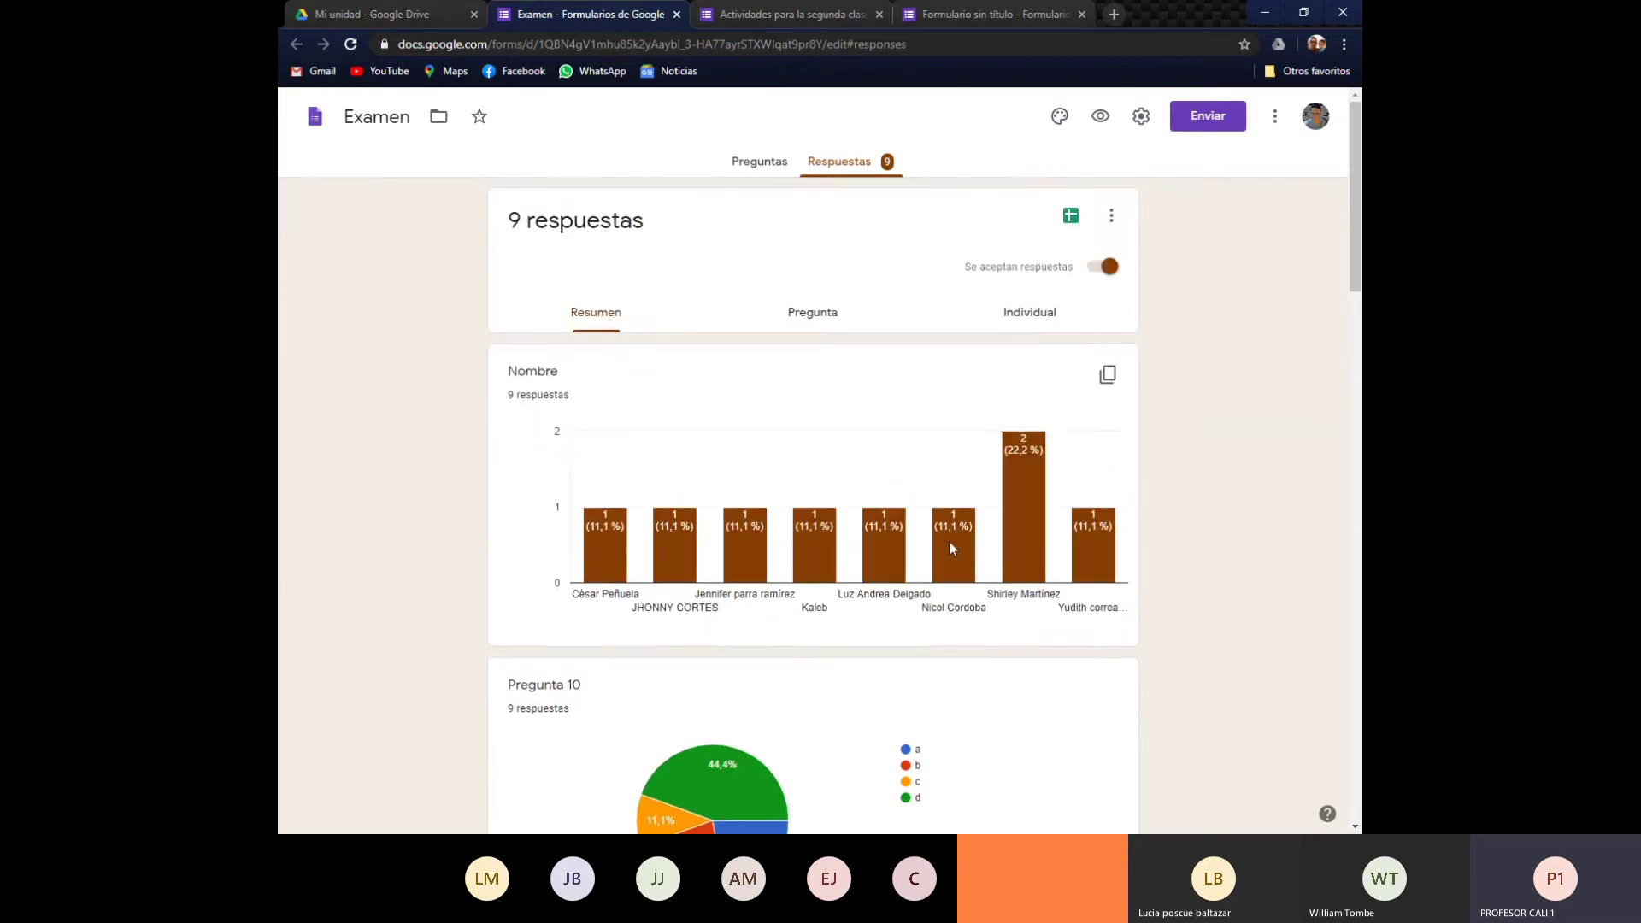
# Open the individual responses and examine the first respondent's answers to Pregunta 10 through Pregunta 13.
pyautogui.click(1032, 315)
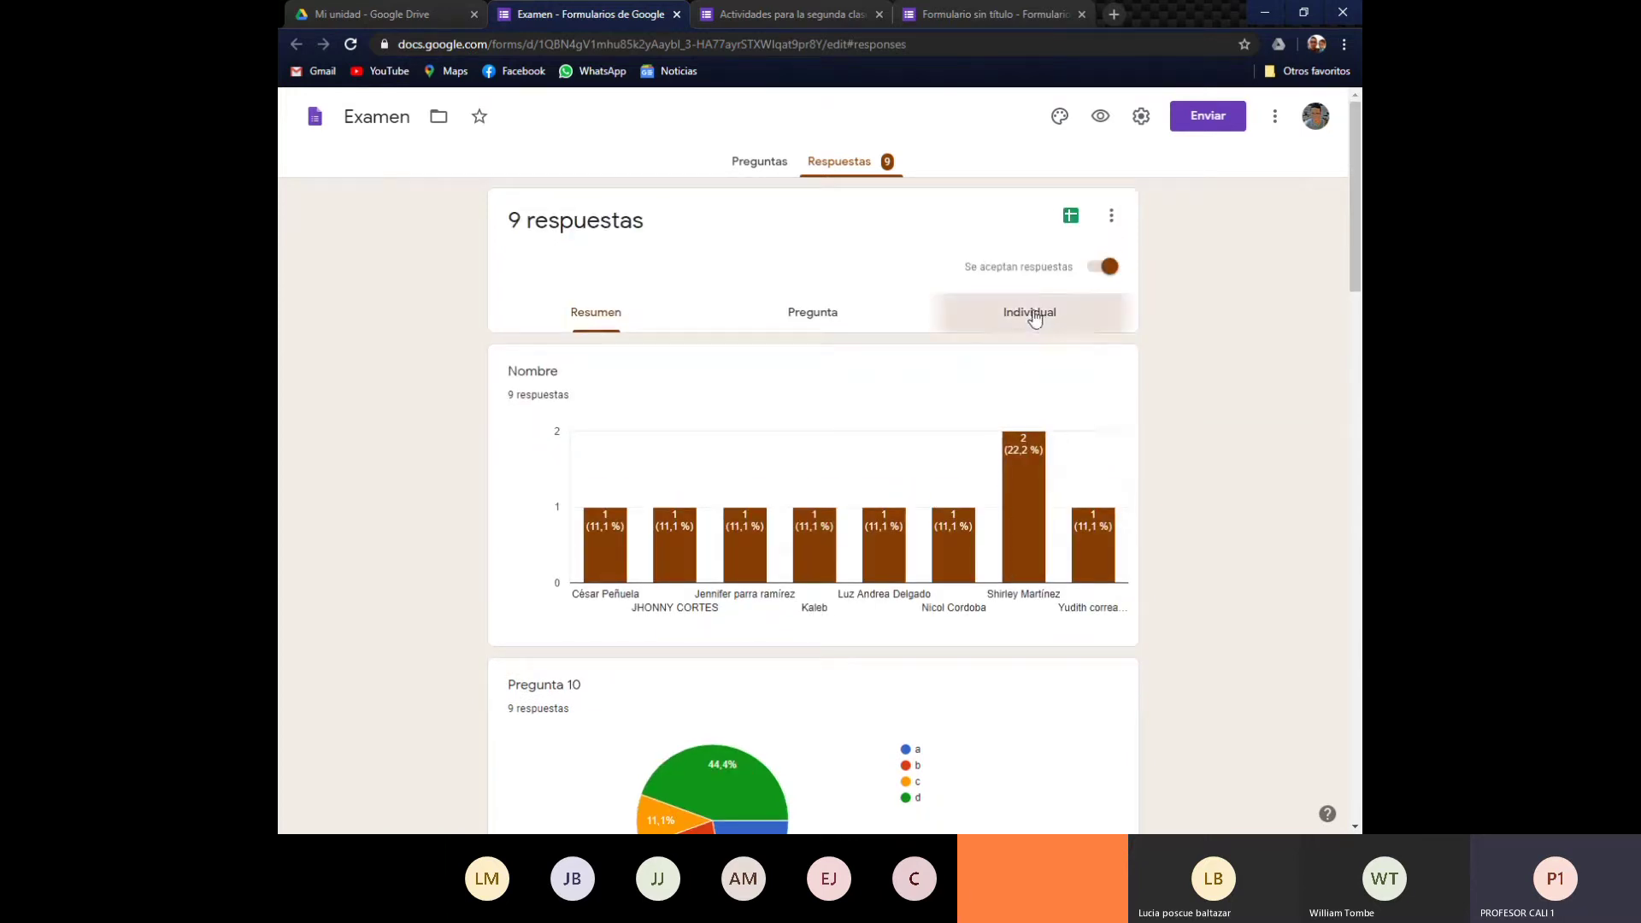
pyautogui.scroll(-1, 1019, 323)
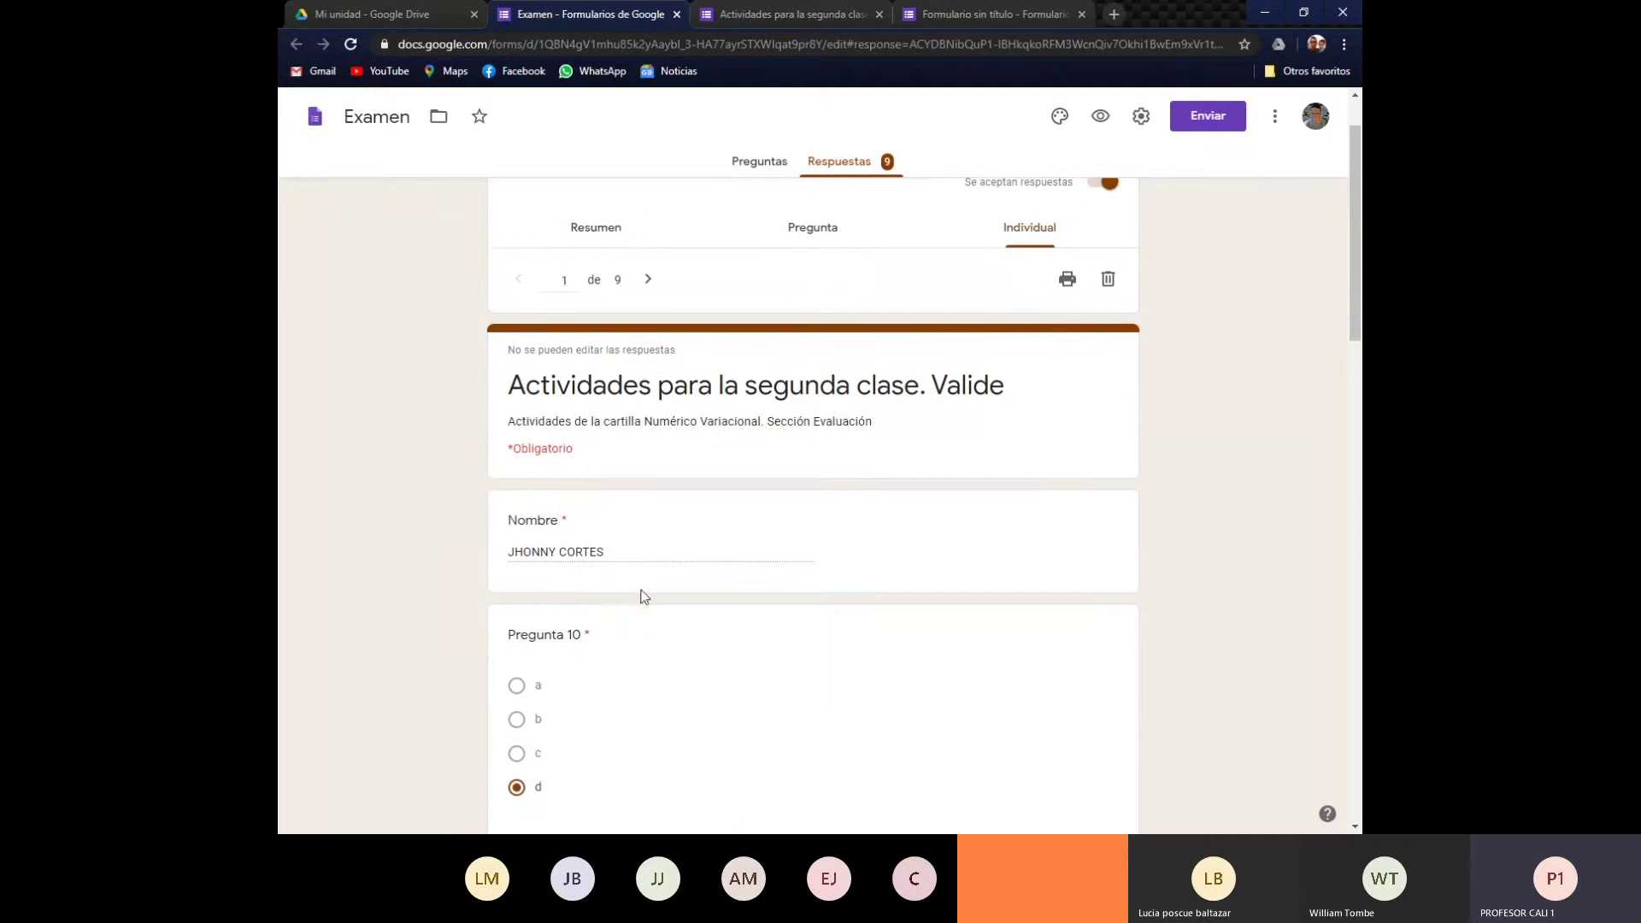
pyautogui.scroll(-9, 565, 547)
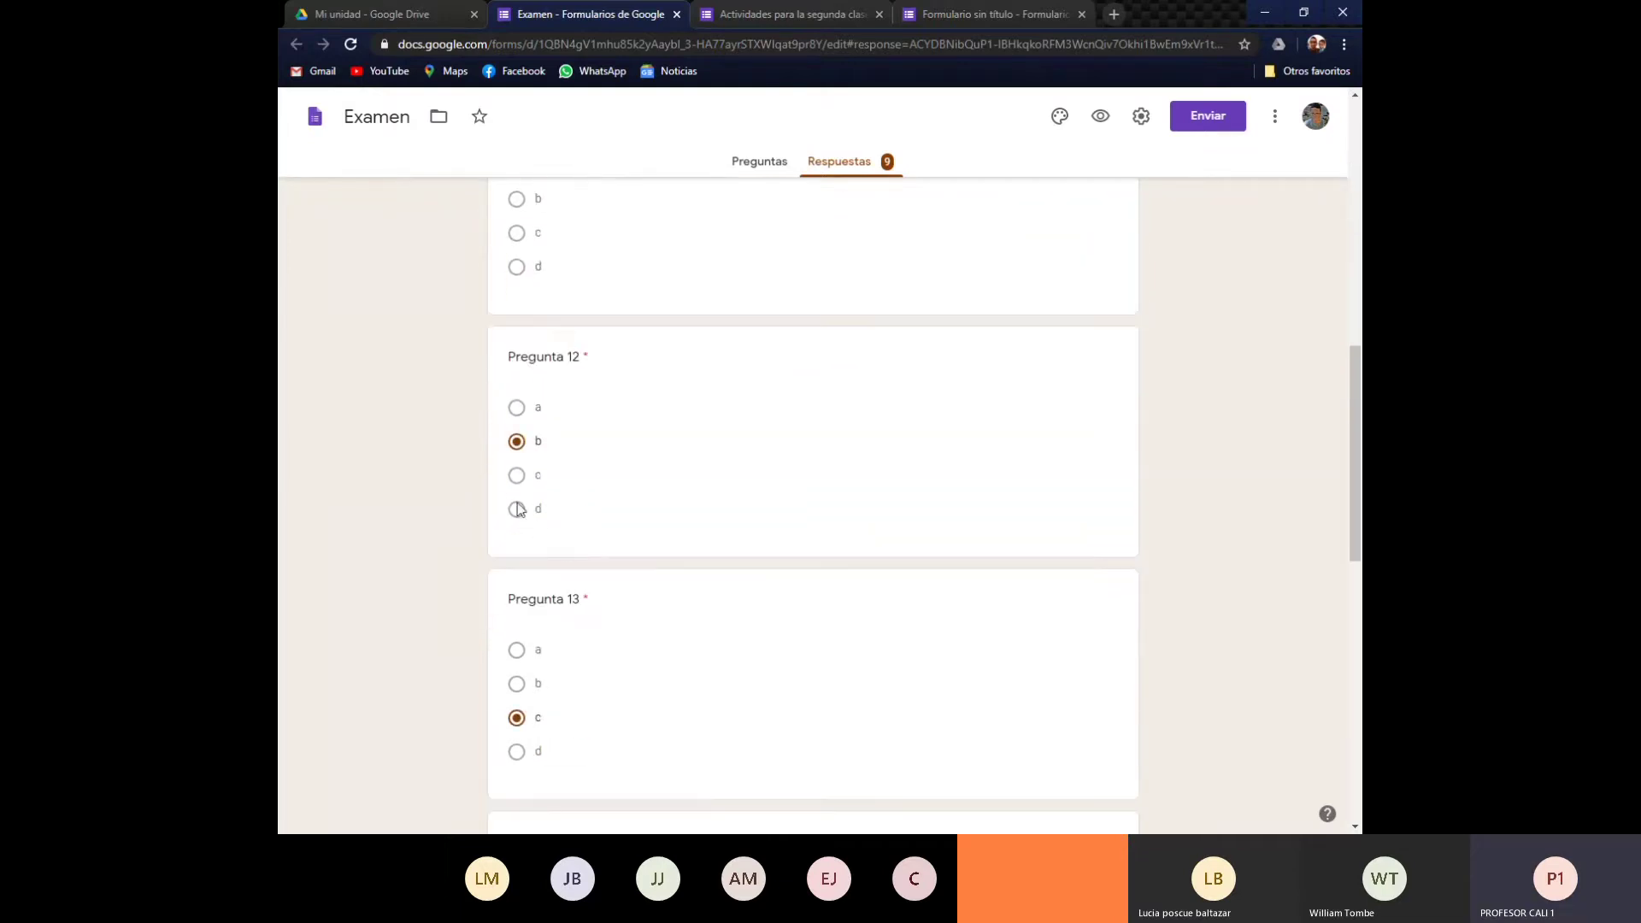
pyautogui.scroll(2, 524, 333)
pyautogui.scroll(2, 548, 371)
pyautogui.scroll(1, 548, 371)
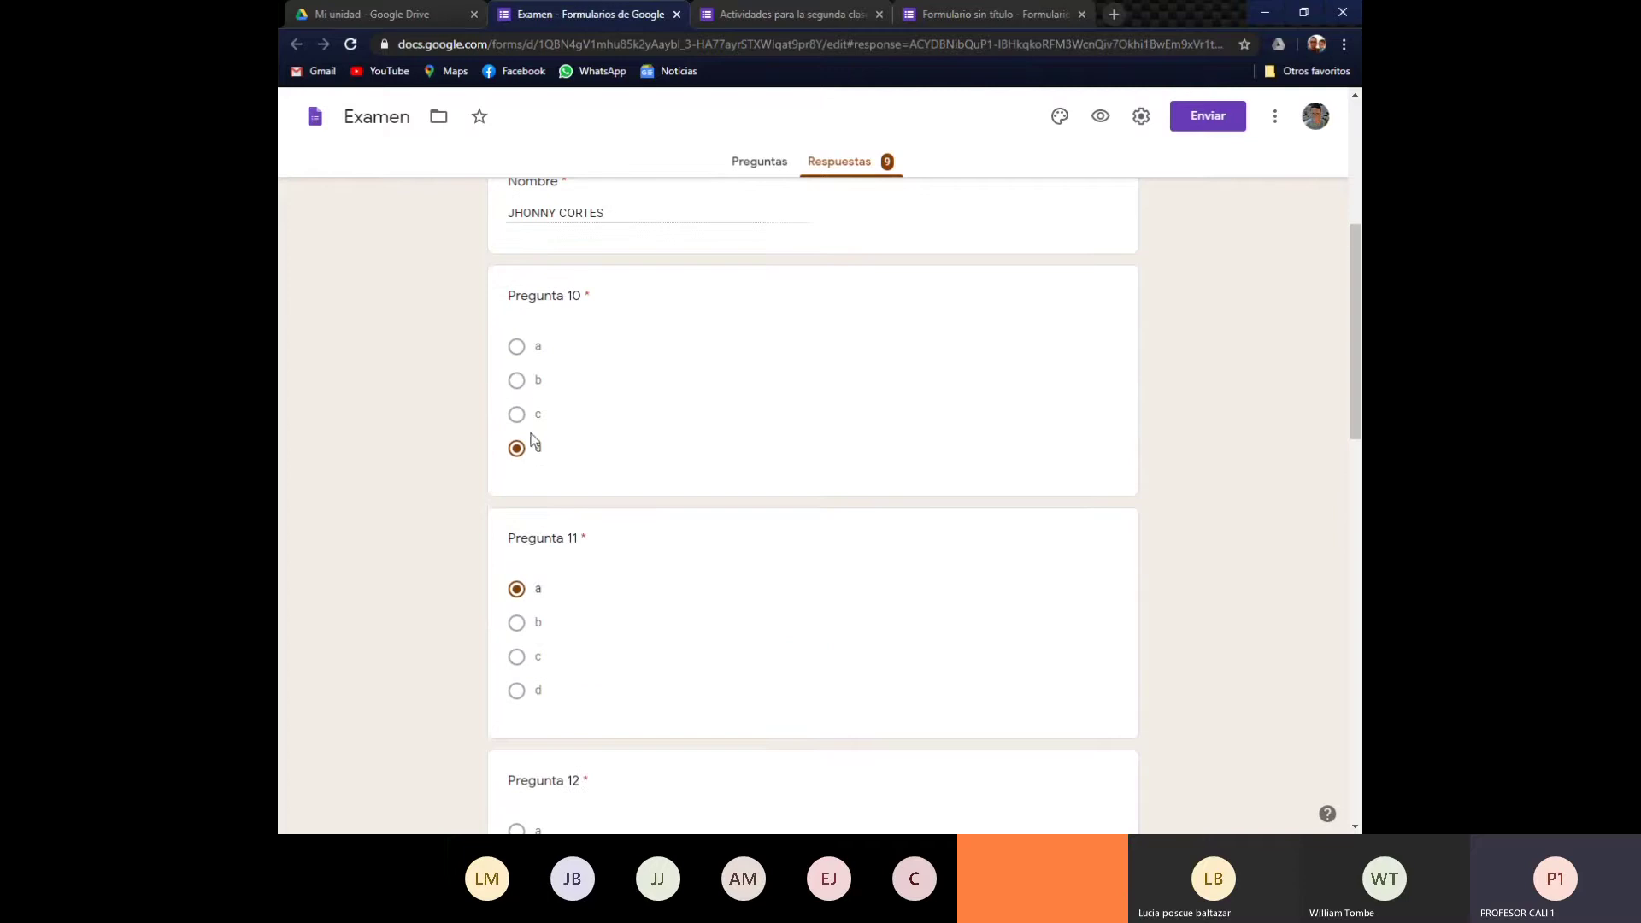
pyautogui.scroll(-2, 539, 469)
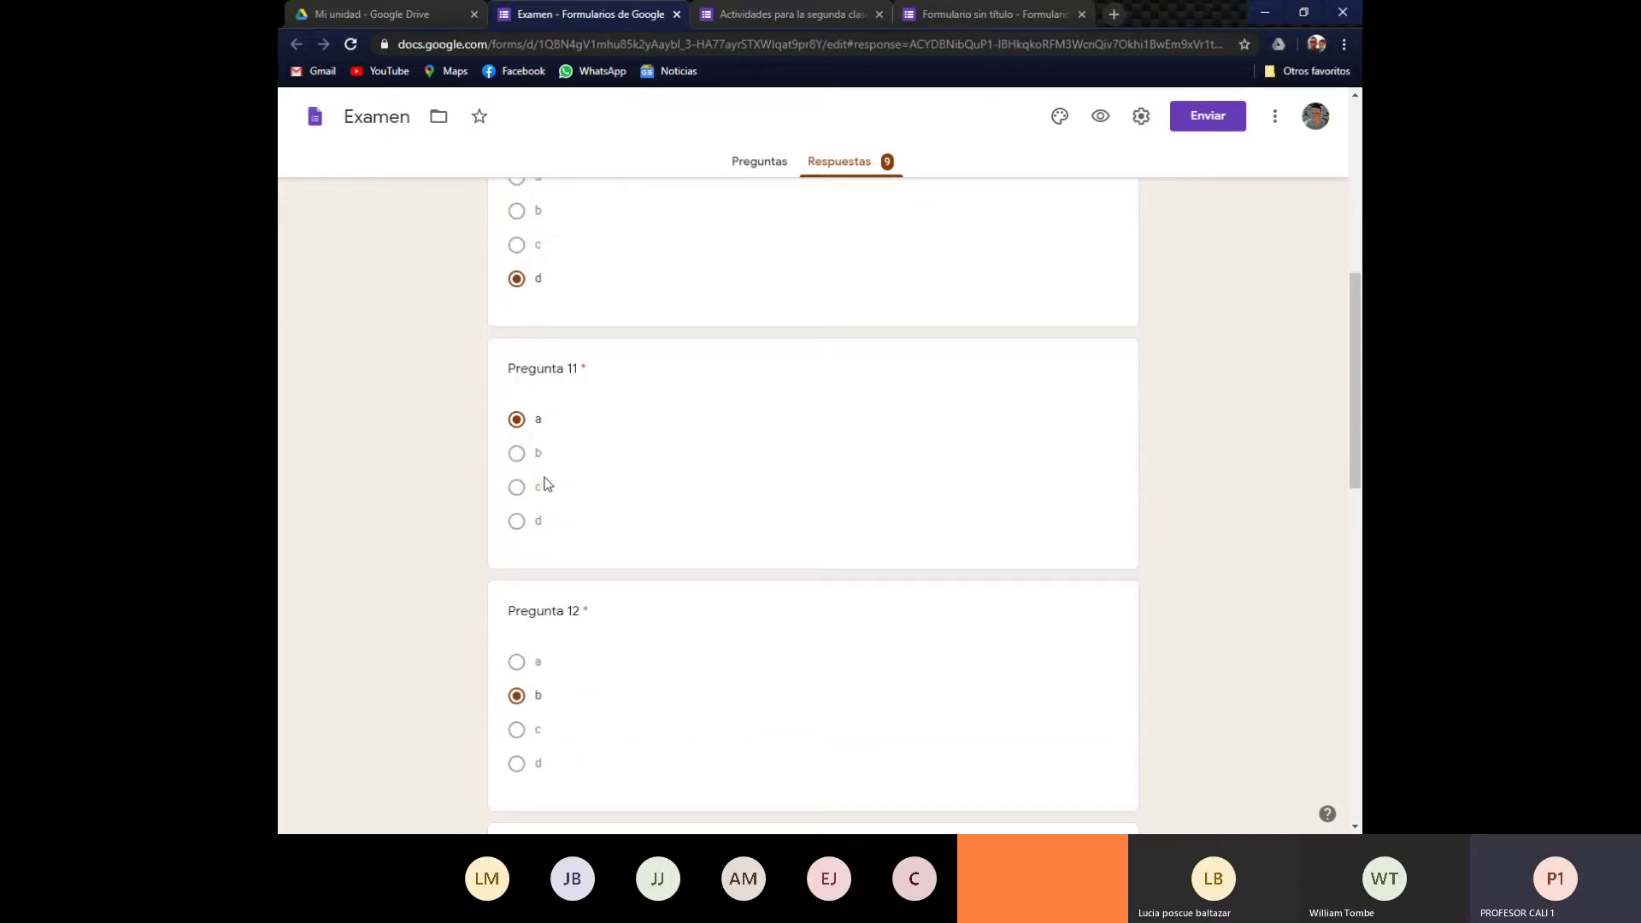
pyautogui.scroll(-4, 547, 484)
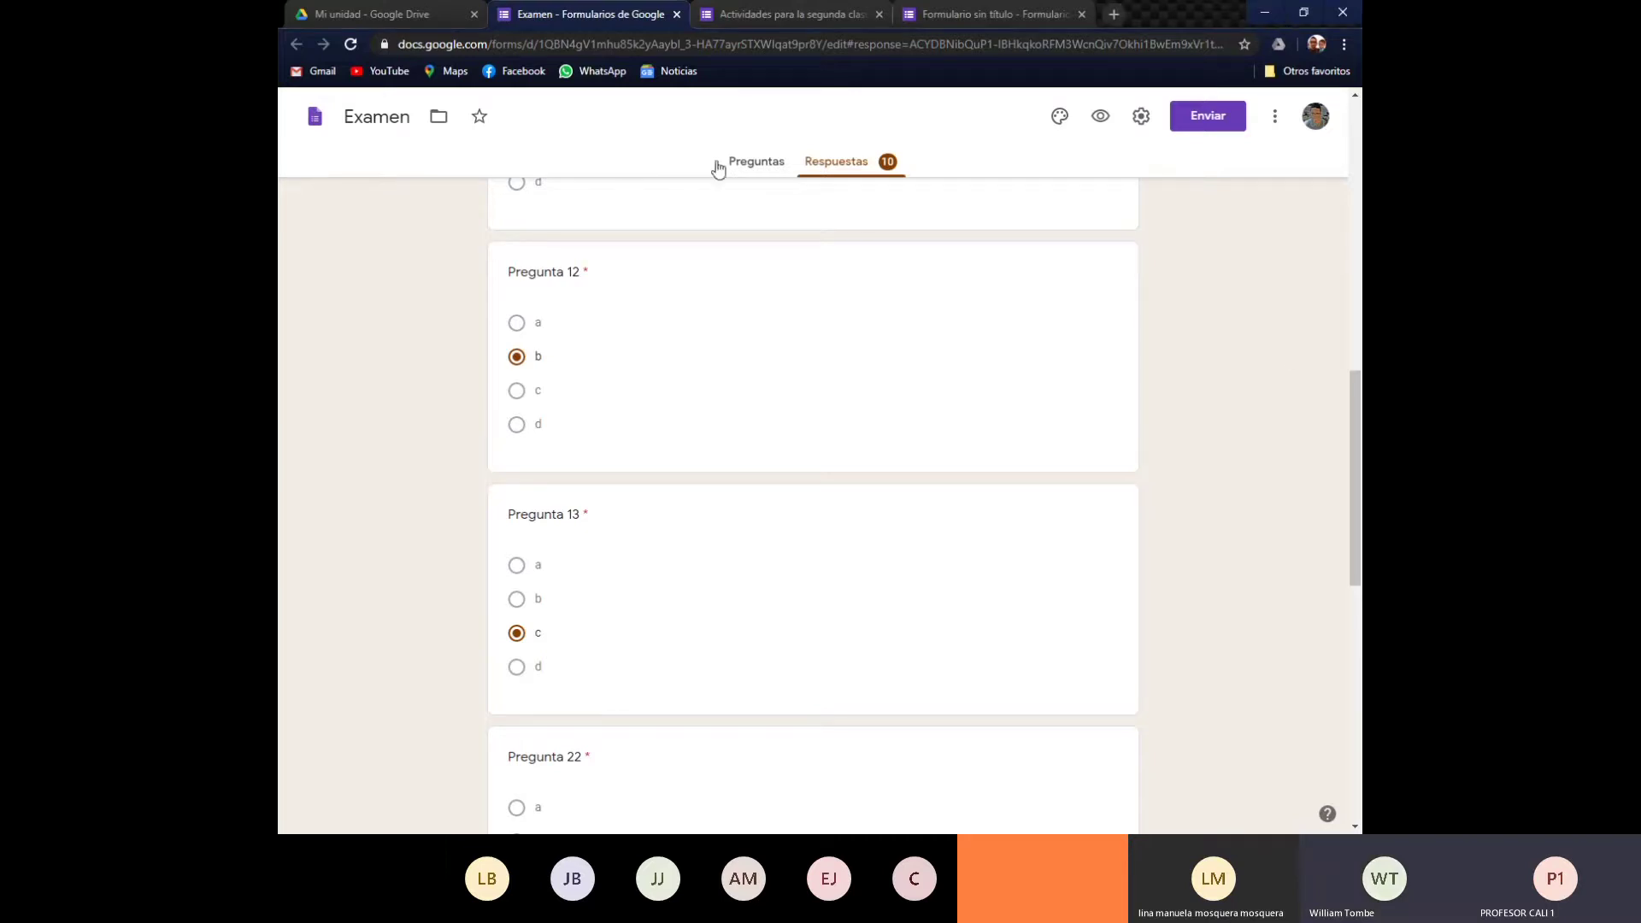
# View the responses grouped by question, and return to the overall summary to inspect the Nombre chart.
pyautogui.click(849, 163)
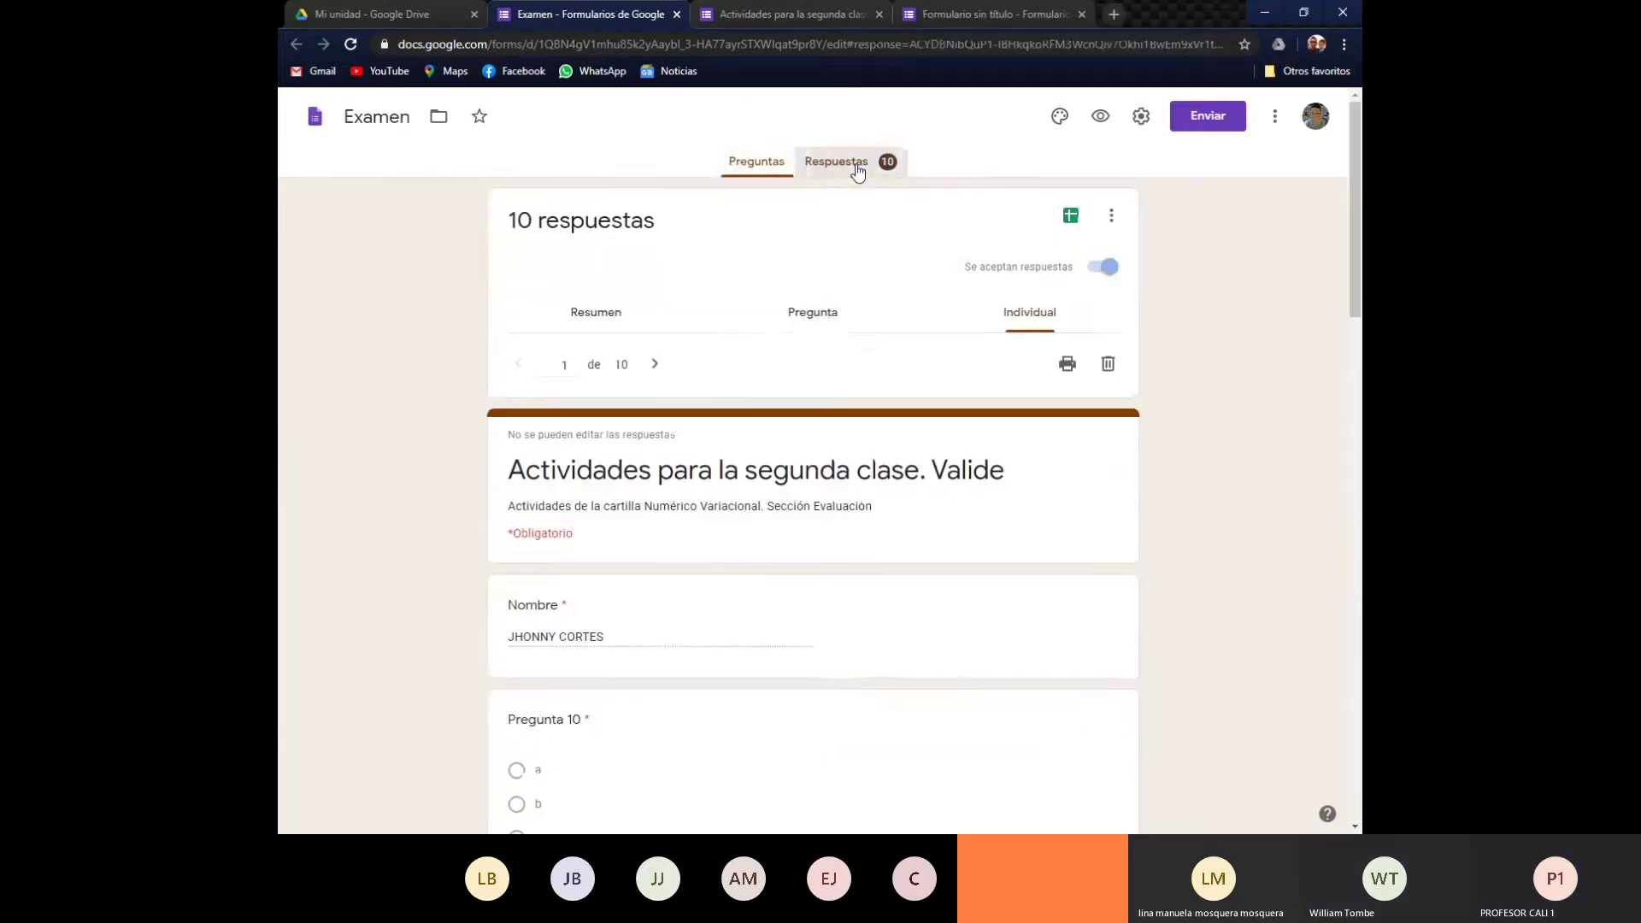
pyautogui.click(813, 316)
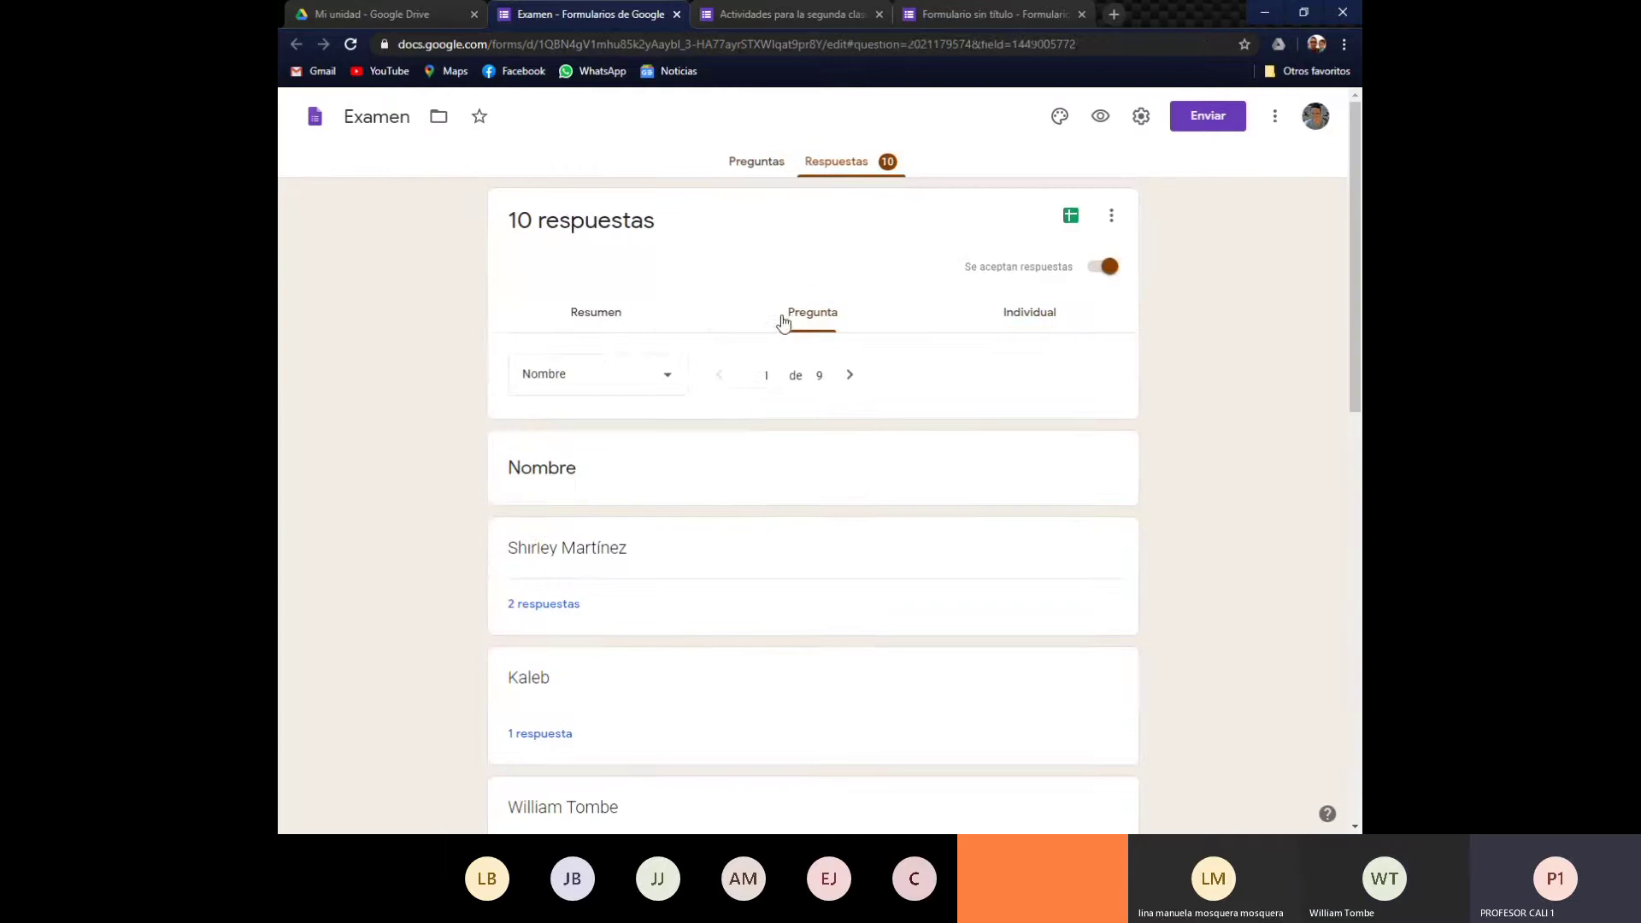
pyautogui.click(591, 318)
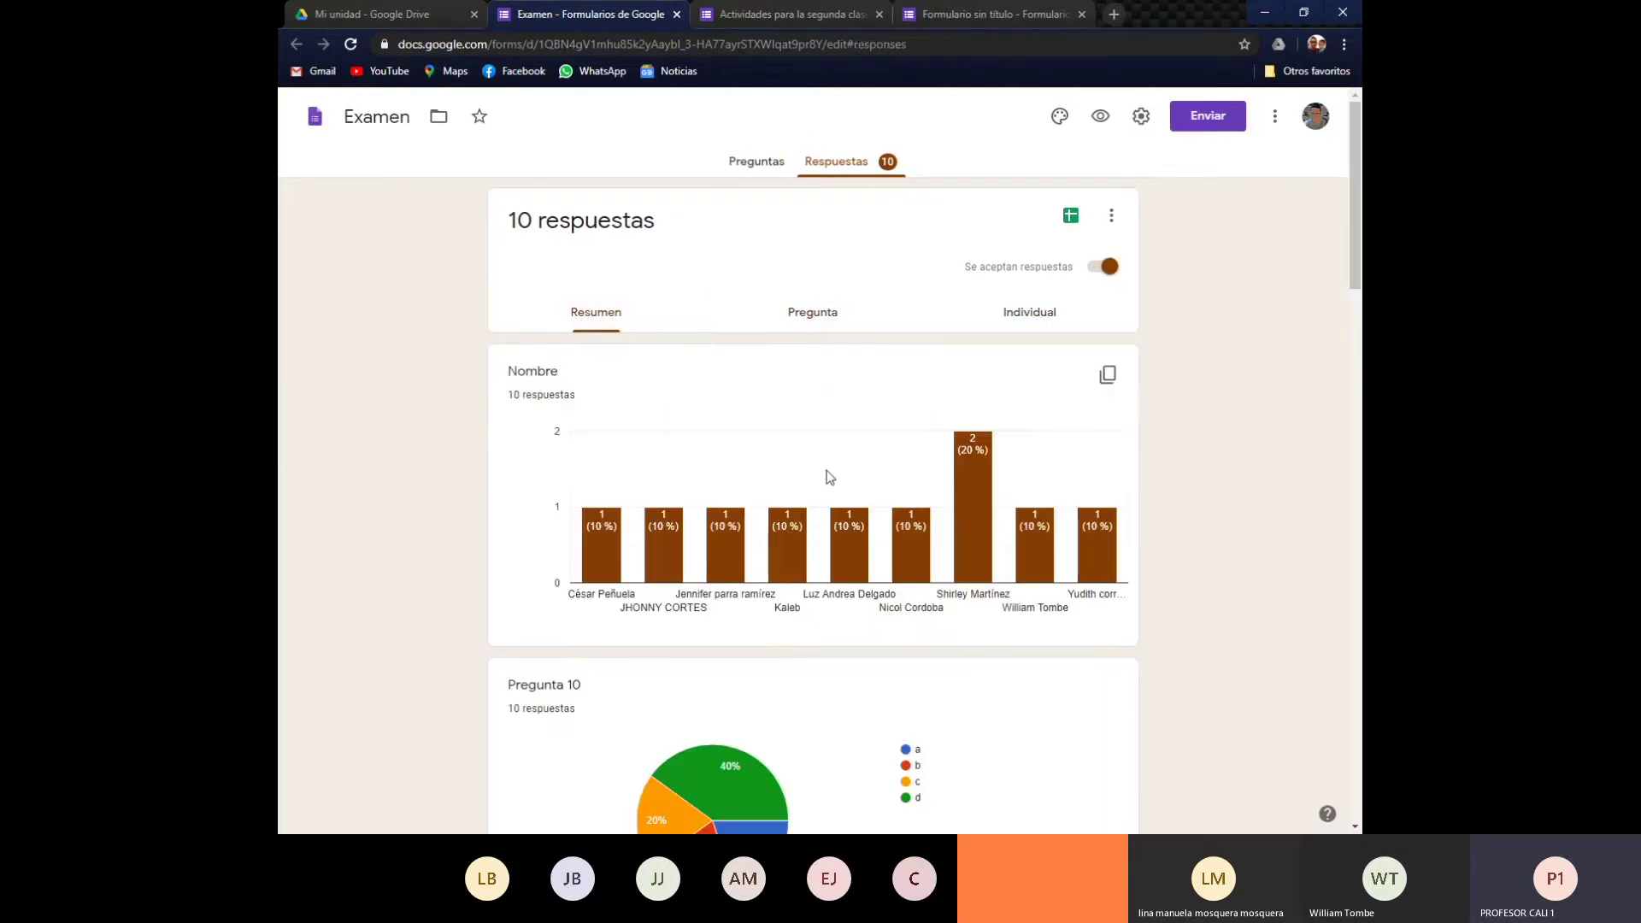
pyautogui.moveTo(1041, 558)
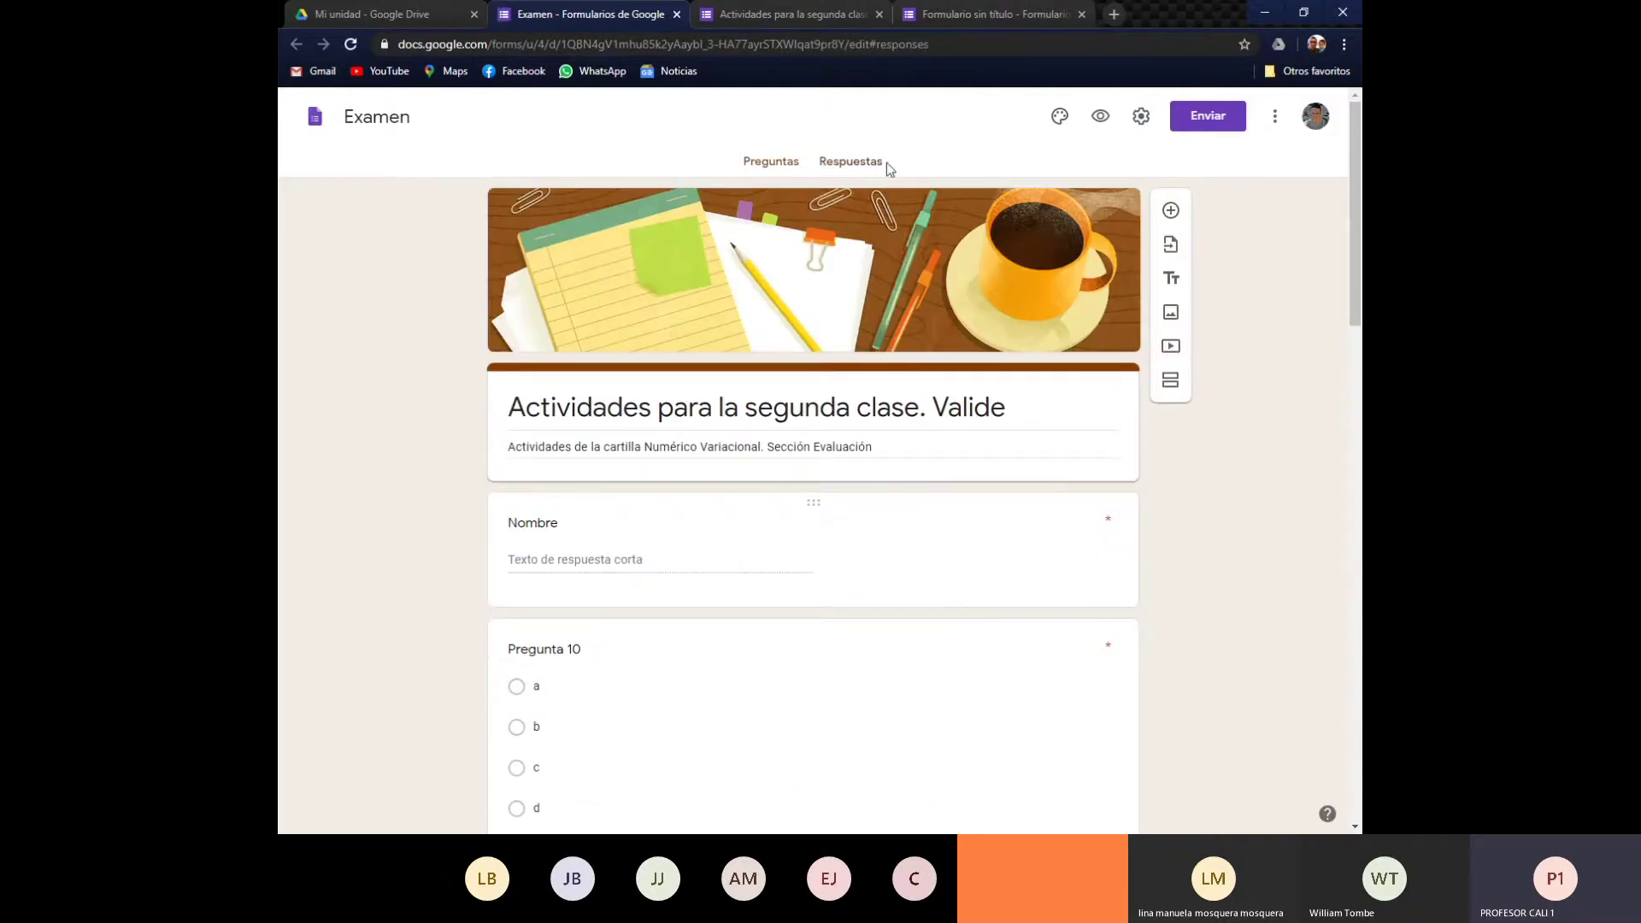
# Reopen the form's responses and examine the bars of the Nombre chart and the Pregunta 10 pie chart.
pyautogui.click(836, 164)
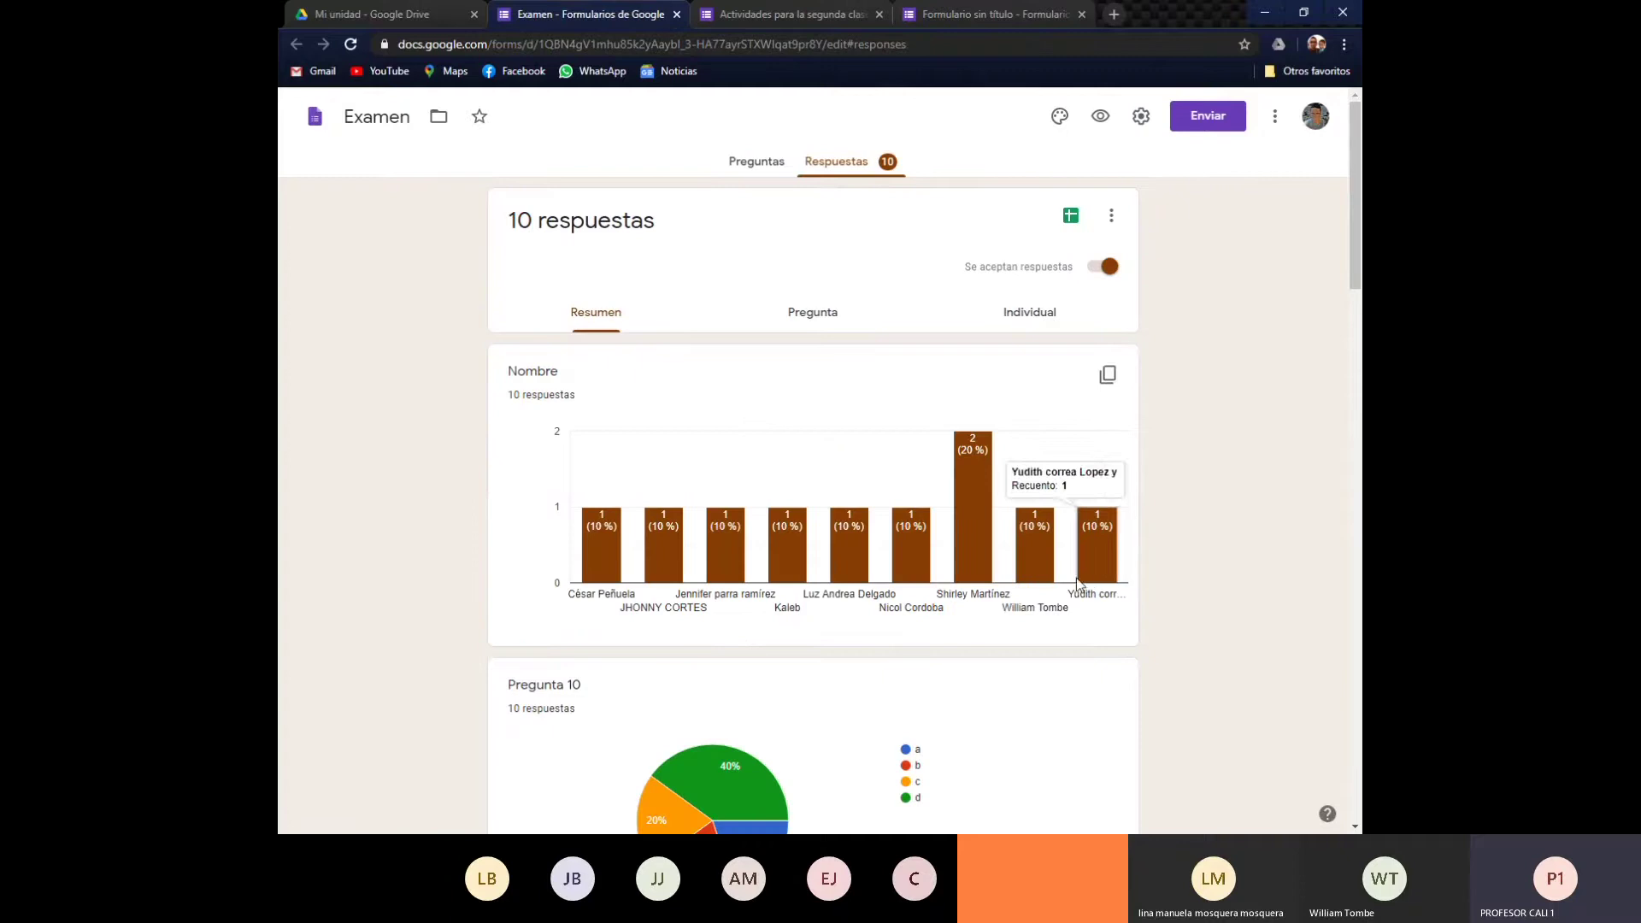
pyautogui.moveTo(918, 576)
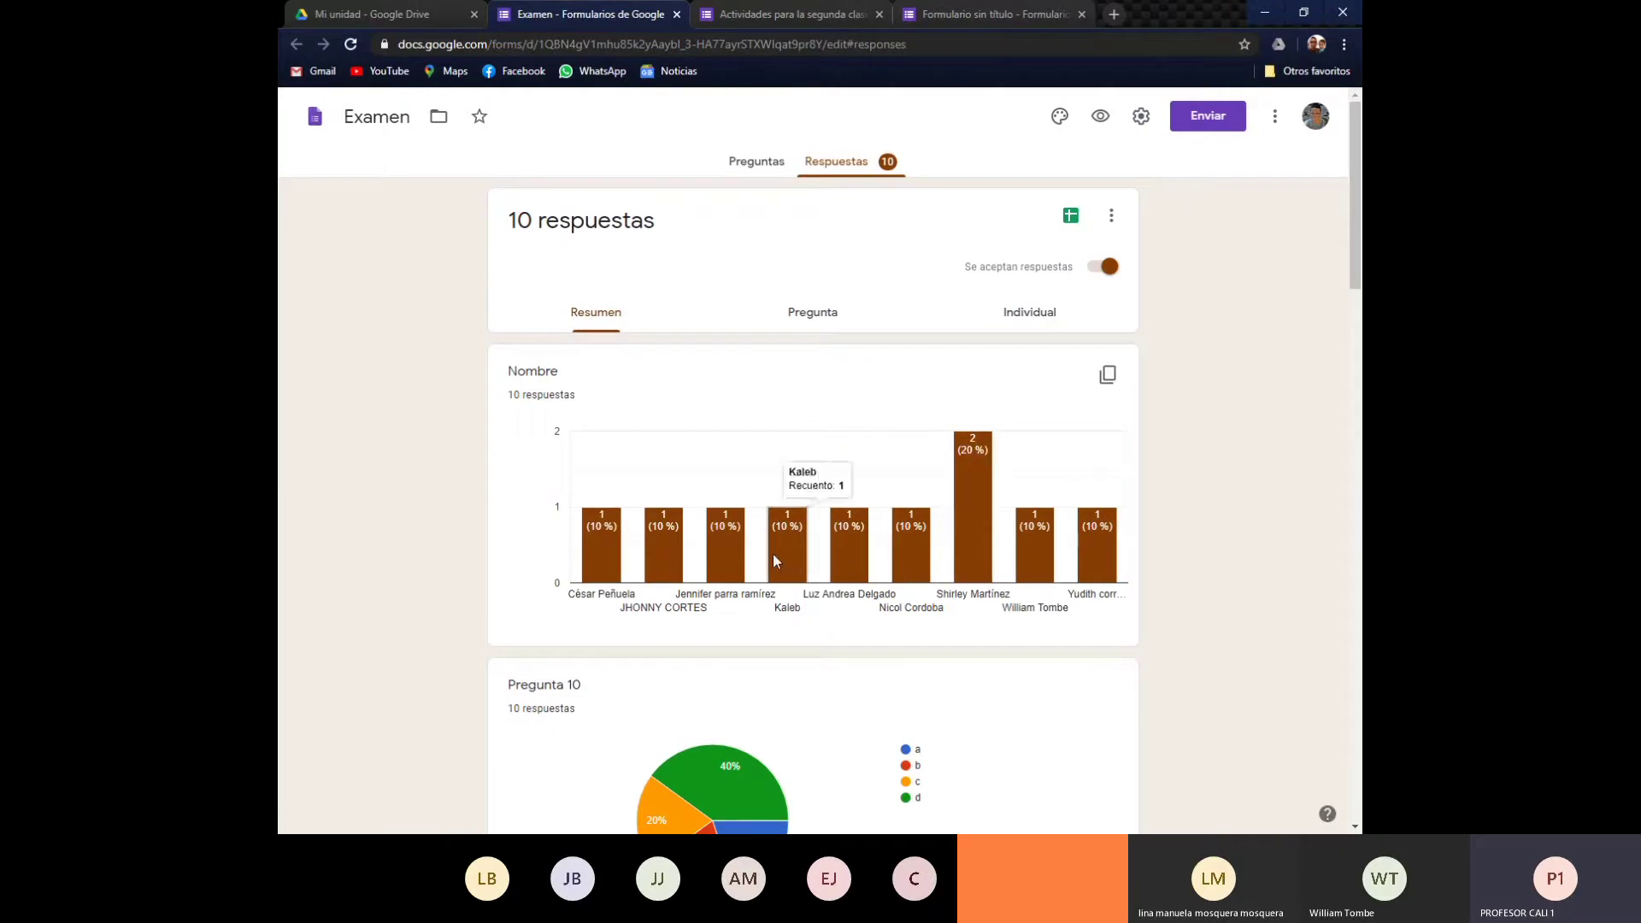
pyautogui.moveTo(651, 561)
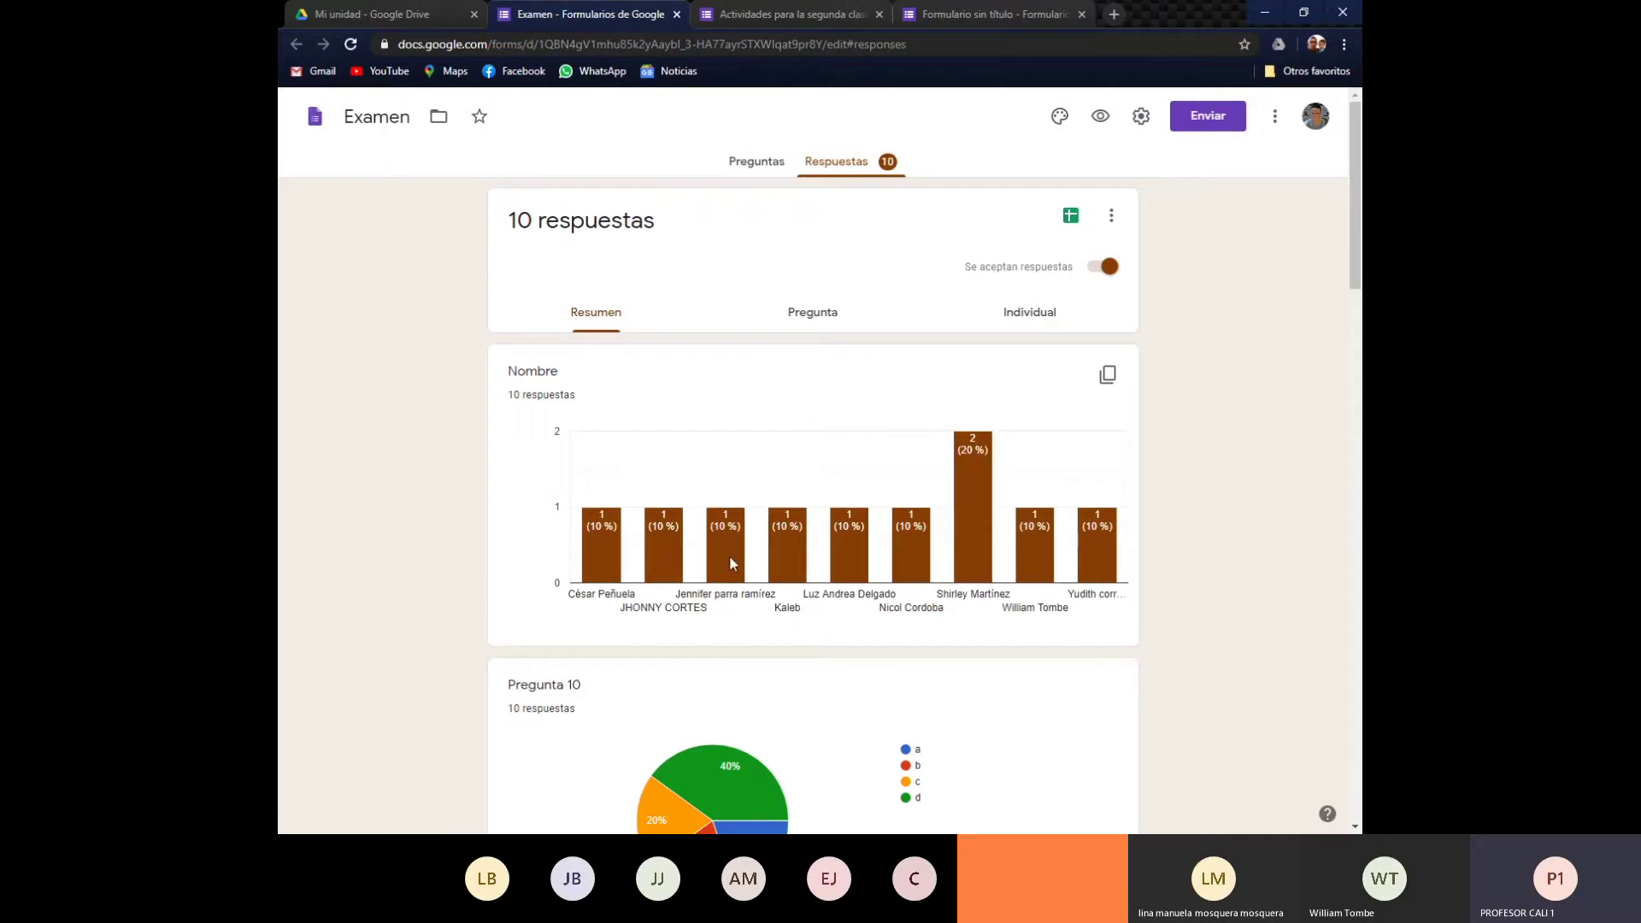
pyautogui.moveTo(1122, 575)
pyautogui.scroll(-2, 602, 555)
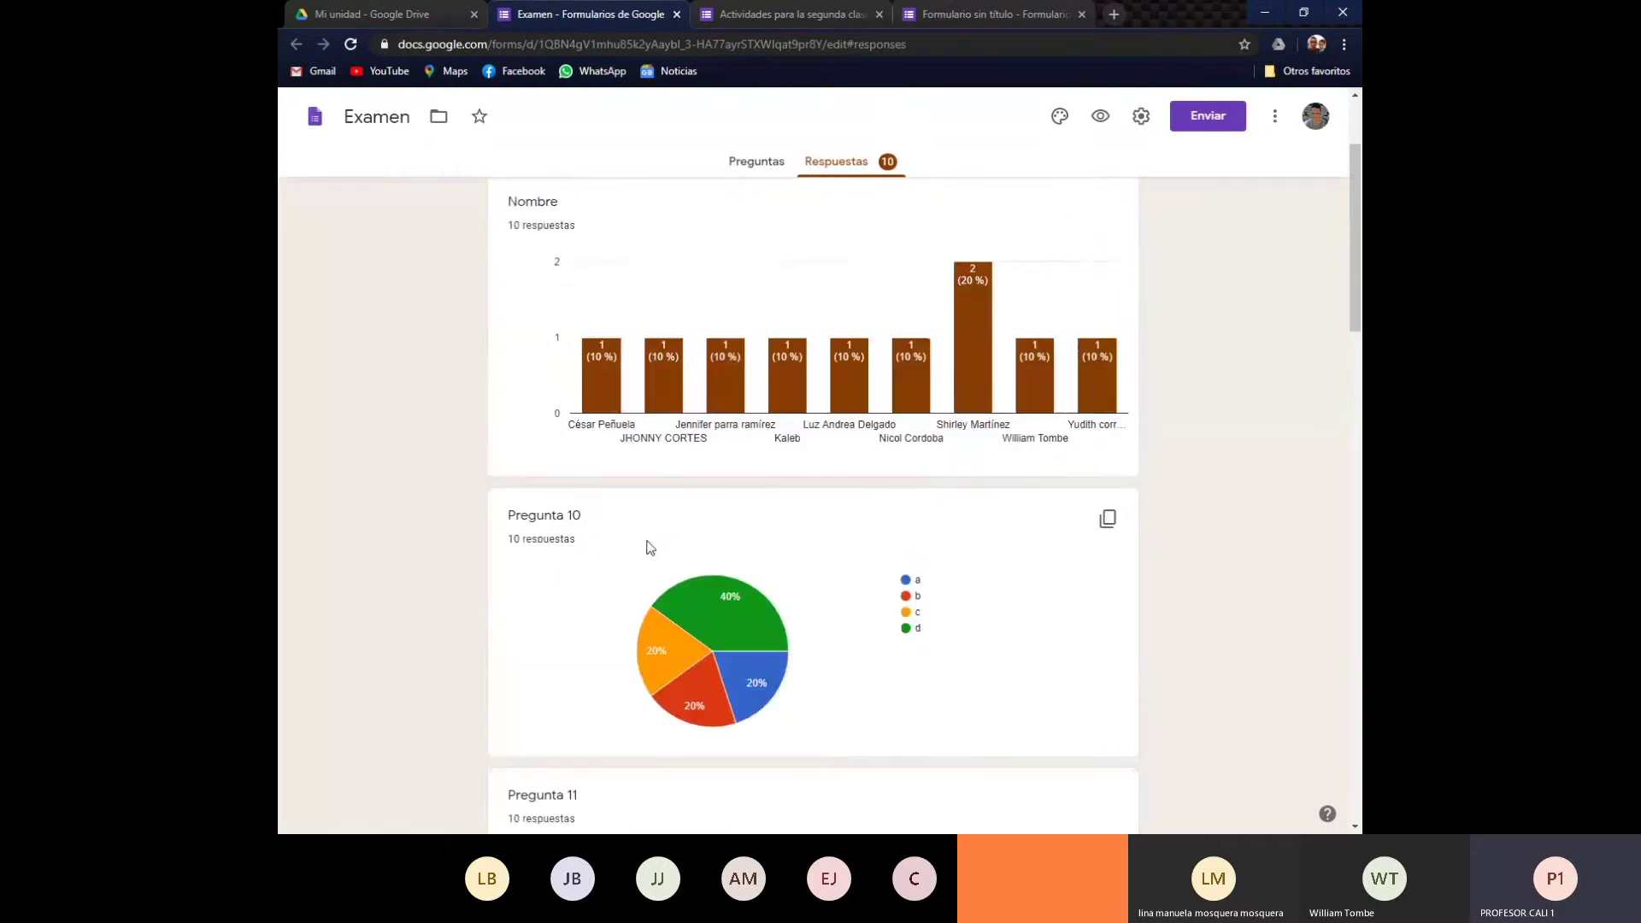